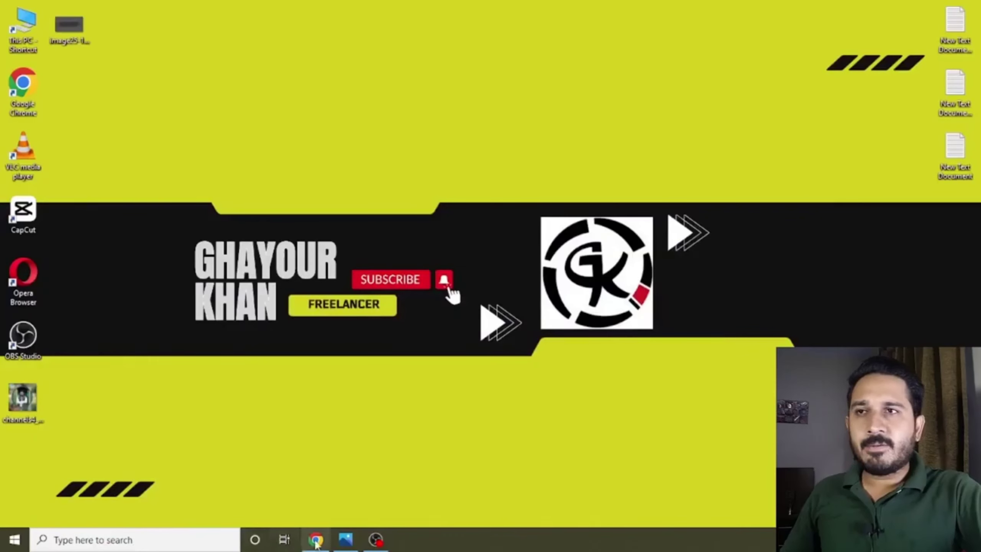
Review the YouTube banner size guide image in Photos, zooming to the 1546 x 423 safe area.
left_click(345, 539)
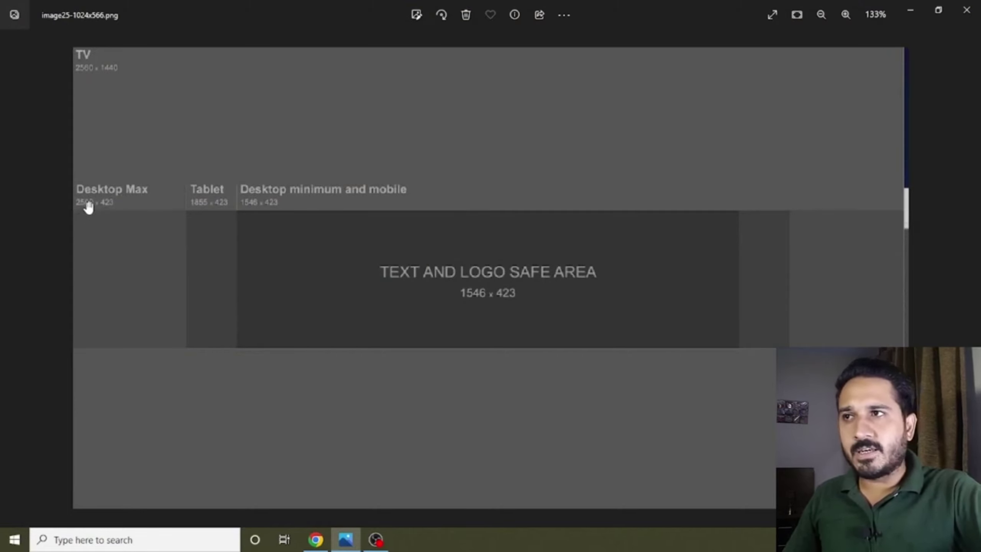
scroll(88, 207, "up", 2)
scroll(79, 208, "down", 1)
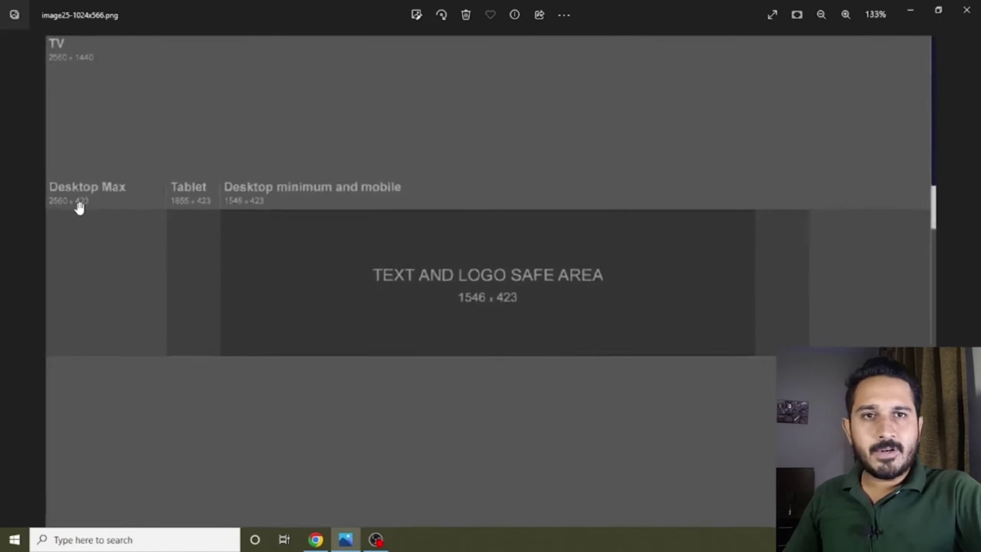
scroll(300, 224, "down", 1)
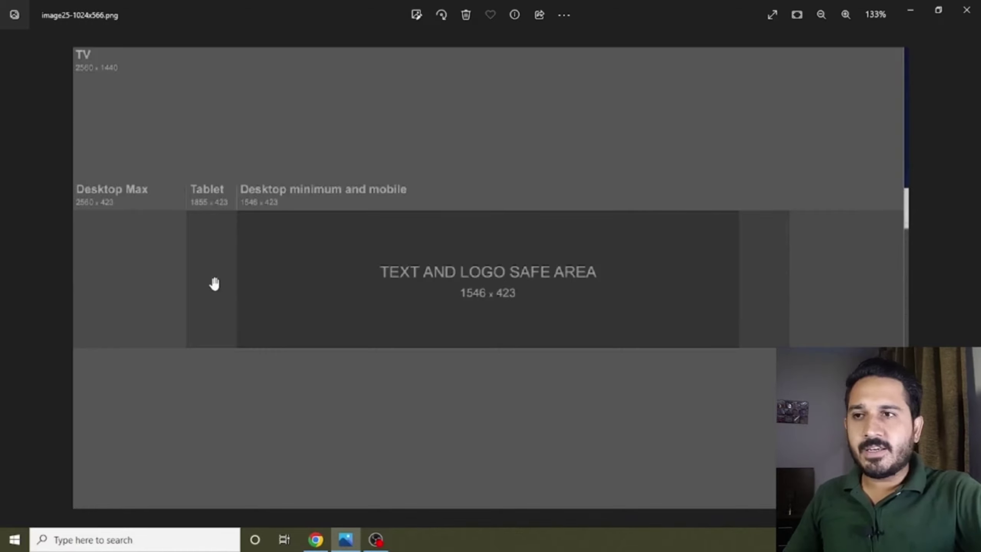
left_click(316, 539)
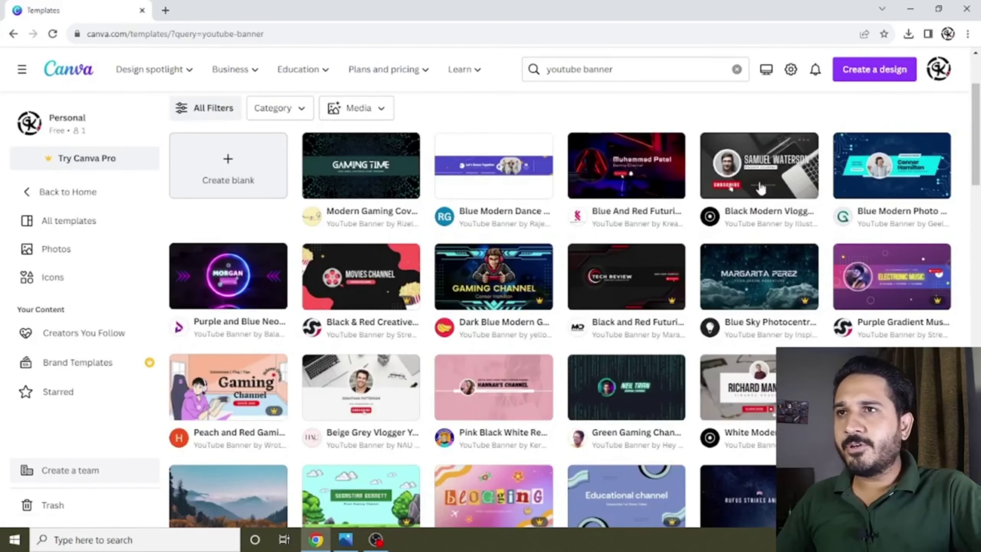
Browse the YouTube banner templates and preview the Pink Blue Purple Modern Gradient Music template.
scroll(211, 232, "up", 3)
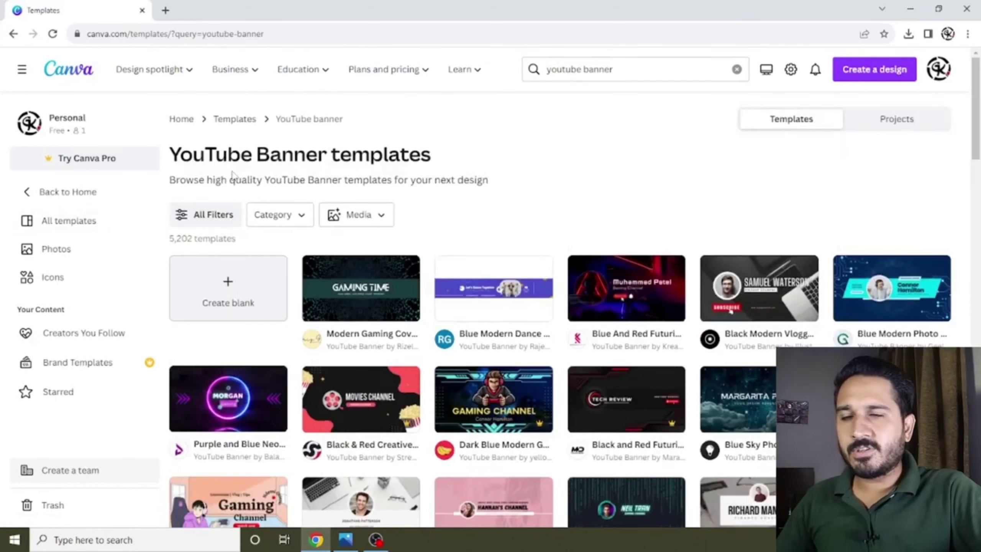
scroll(416, 201, "down", 5)
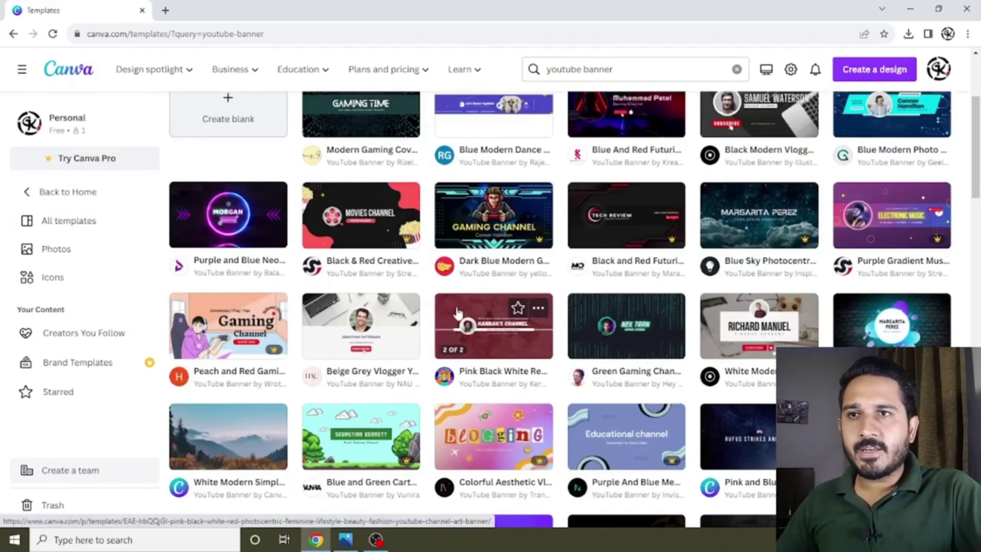
mouse_move(626, 502)
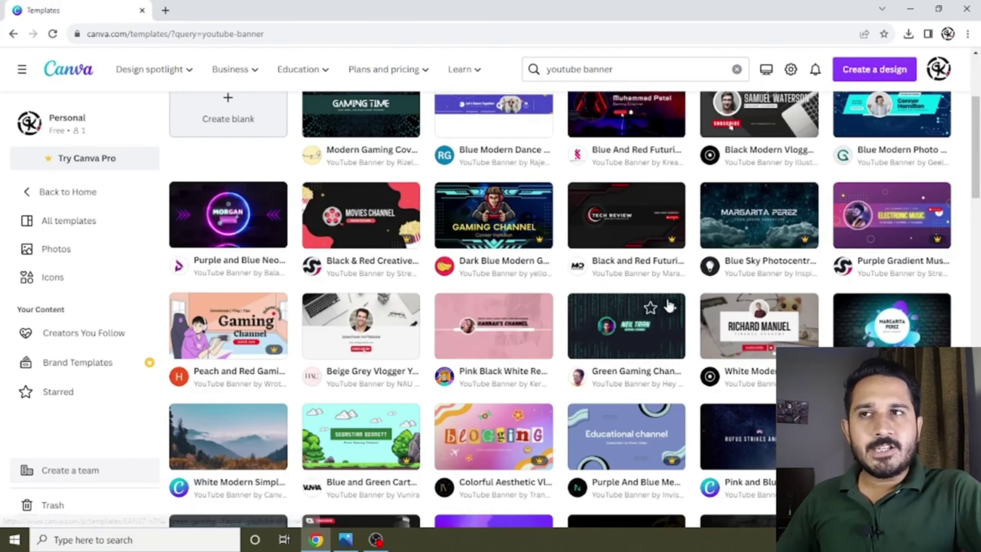
scroll(563, 215, "down", 4)
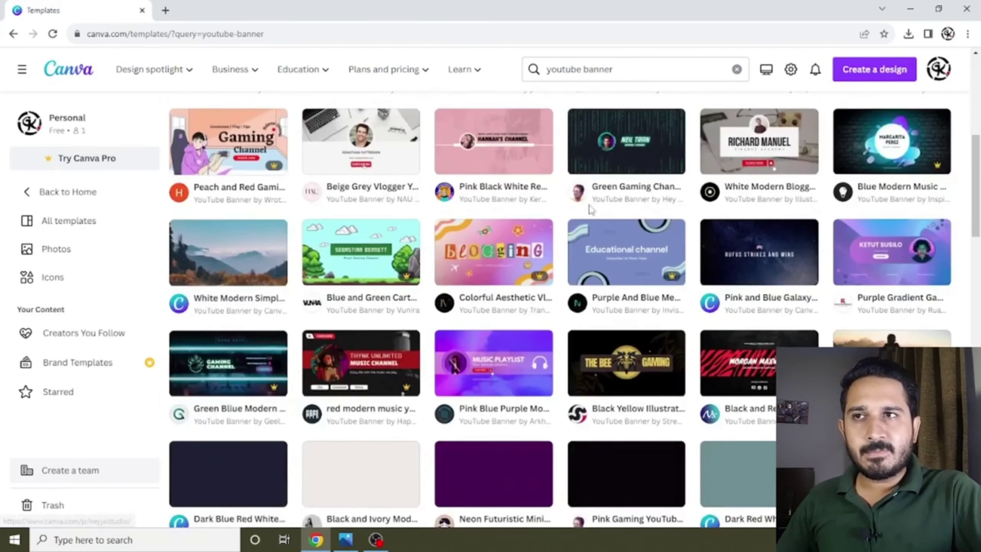
mouse_move(493, 362)
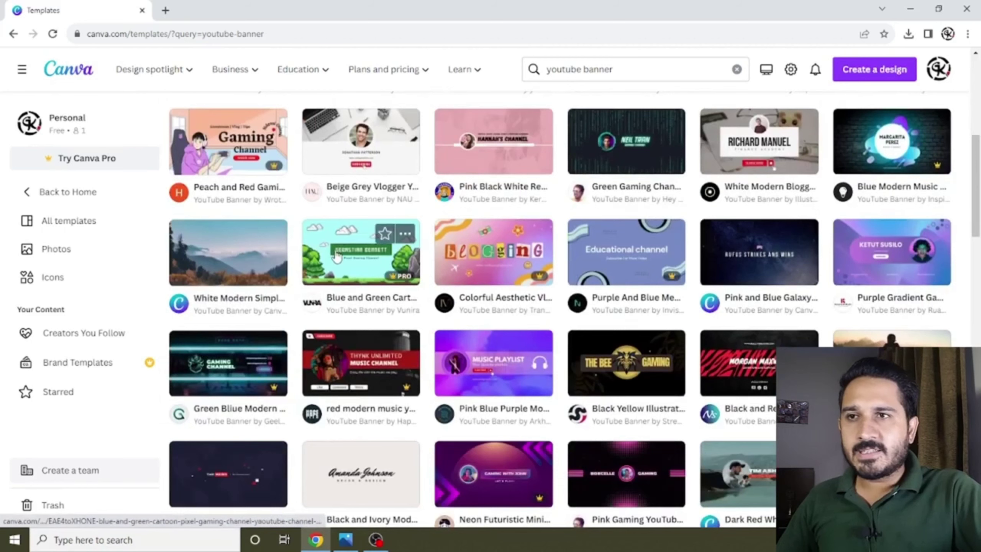
left_click(513, 365)
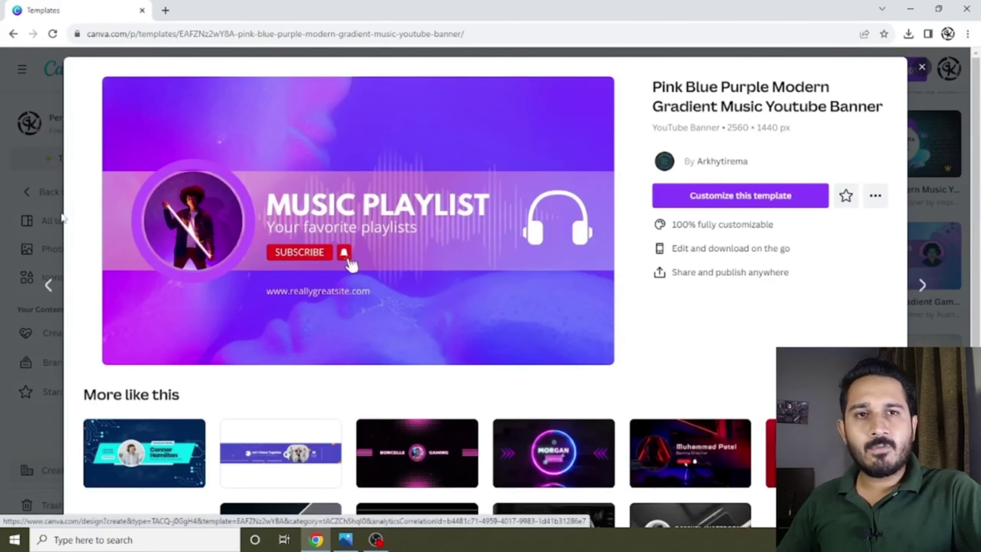
scroll(444, 135, "down", 3)
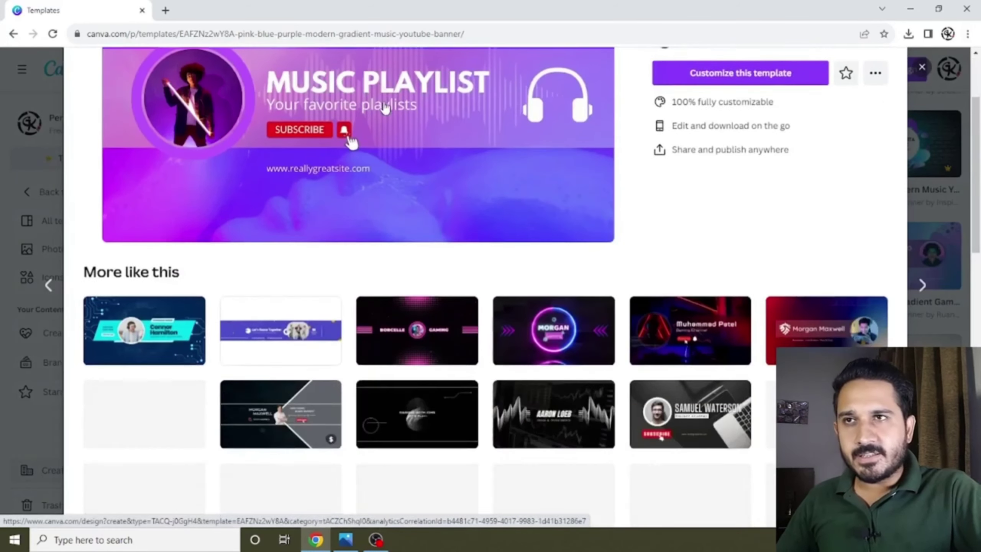
scroll(512, 168, "down", 3)
scroll(653, 220, "down", 1)
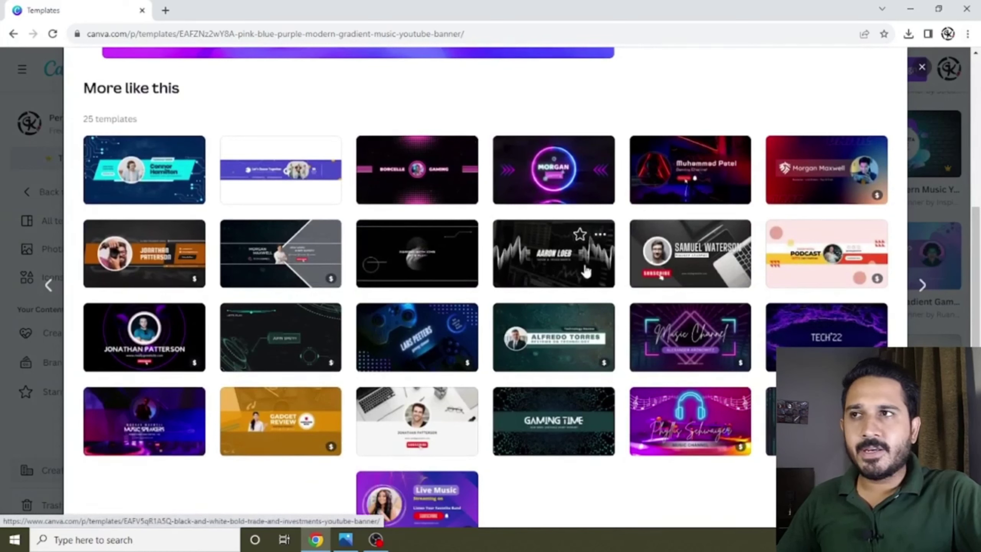
mouse_move(144, 169)
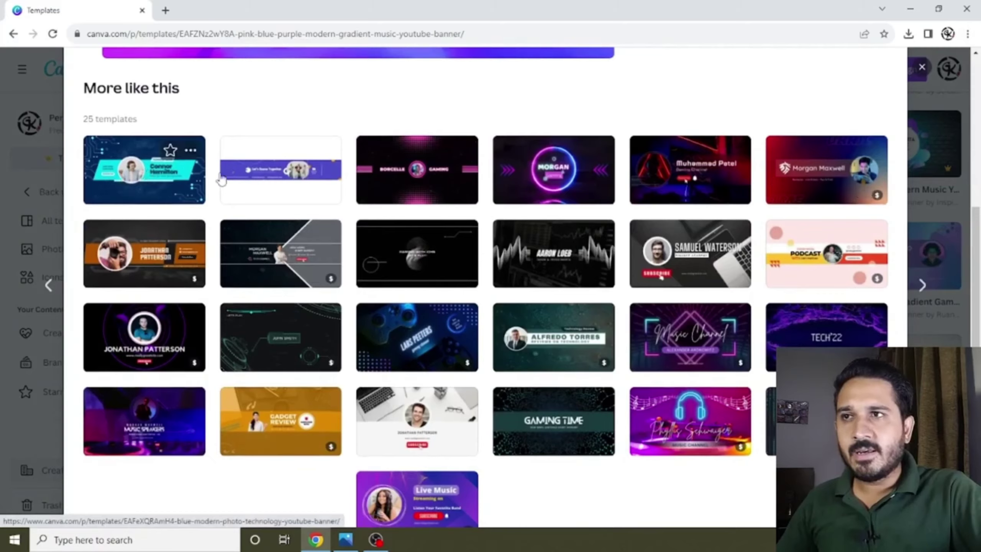
scroll(221, 180, "up", 8)
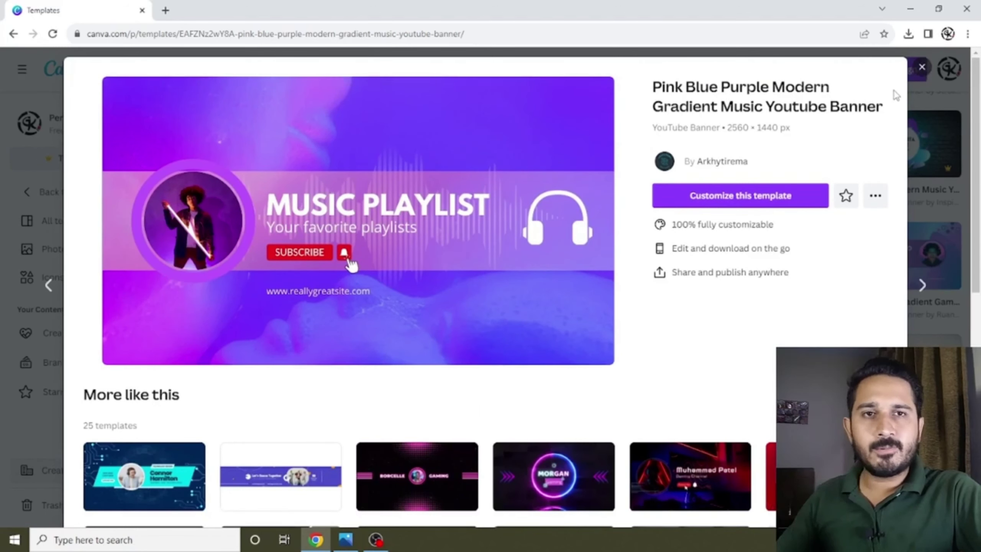
Close the template preview and start a blank YouTube Banner design from a 'youtube banner' search.
left_click(921, 66)
left_click(888, 70)
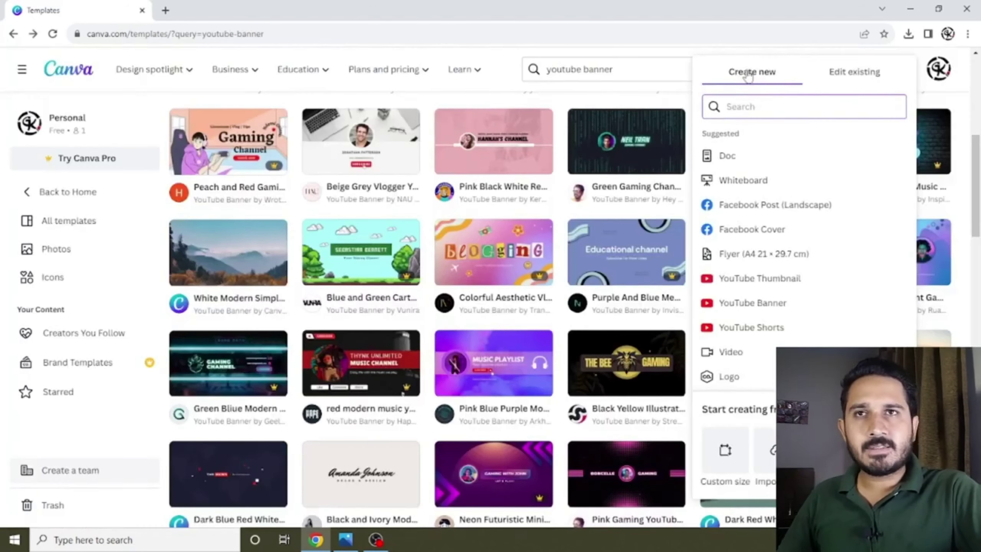
left_click(593, 95)
left_click(890, 74)
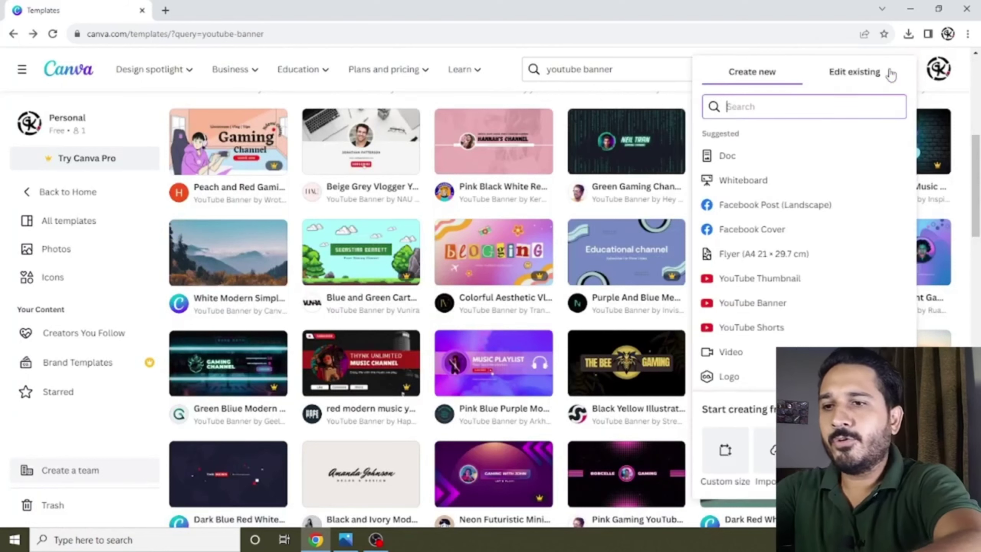
type("youtube banner")
left_click(805, 133)
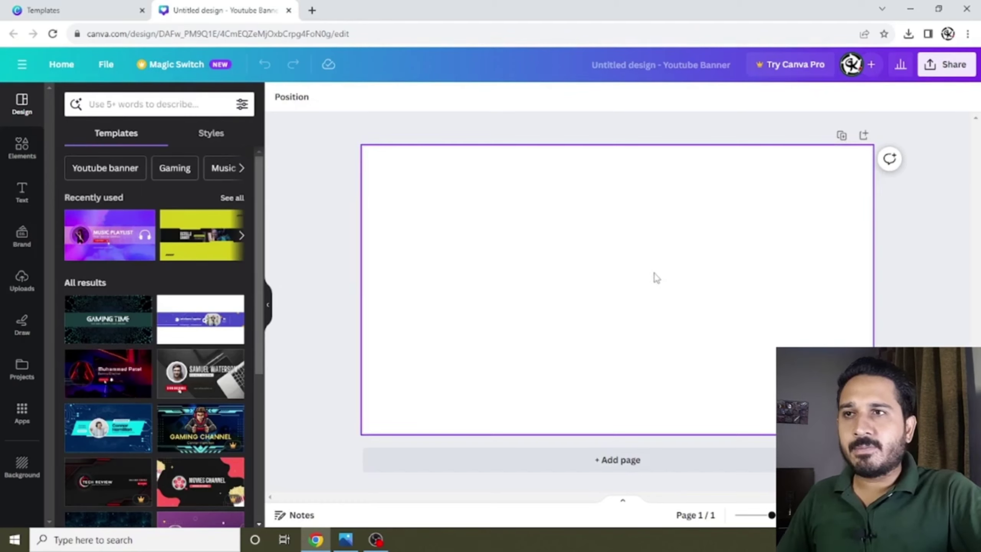
Zoom the guide image to 194% and pan to the Tablet, Desktop and 1546 x 423 sizes.
left_click(356, 540)
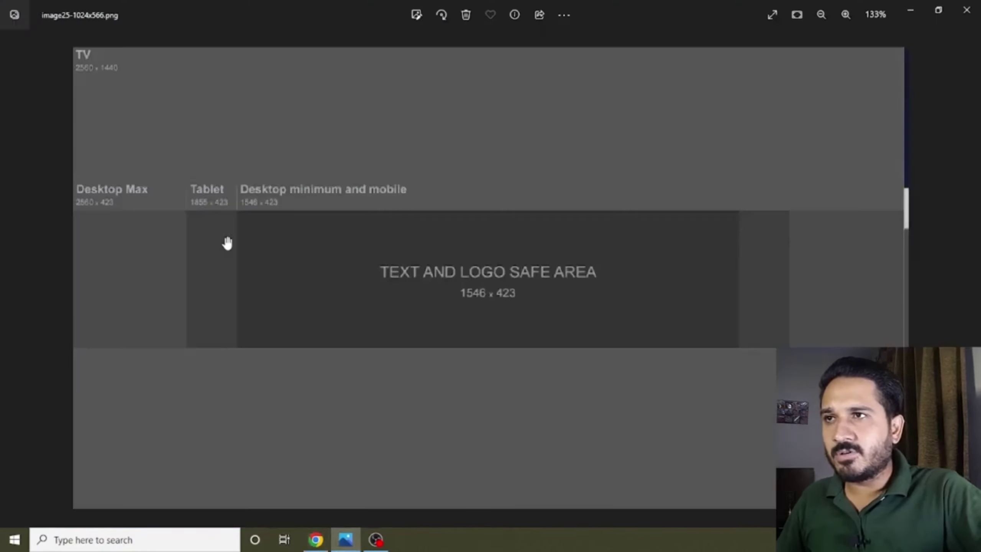
scroll(224, 241, "up", 1)
scroll(224, 241, "up", 3)
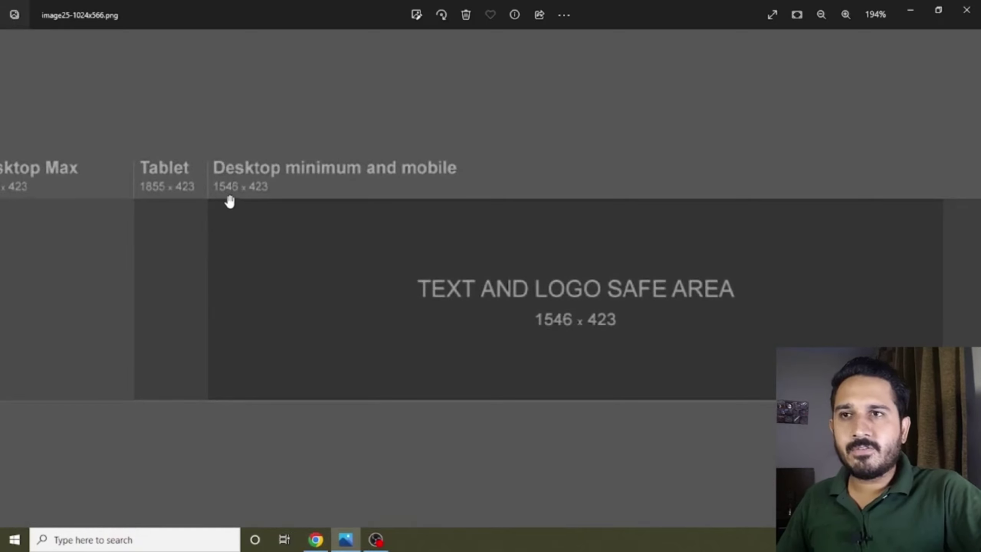
left_click_drag(560, 341, 445, 318)
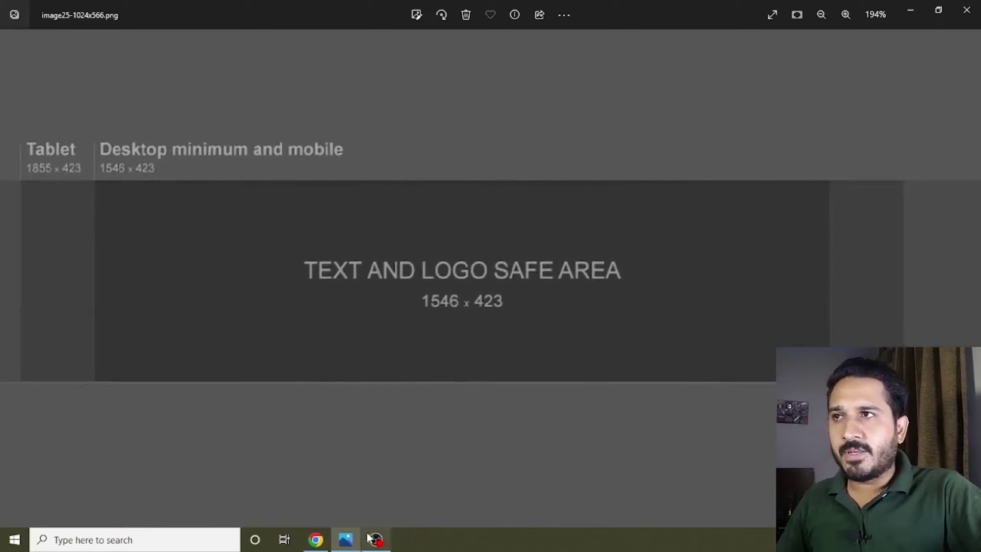
left_click(315, 539)
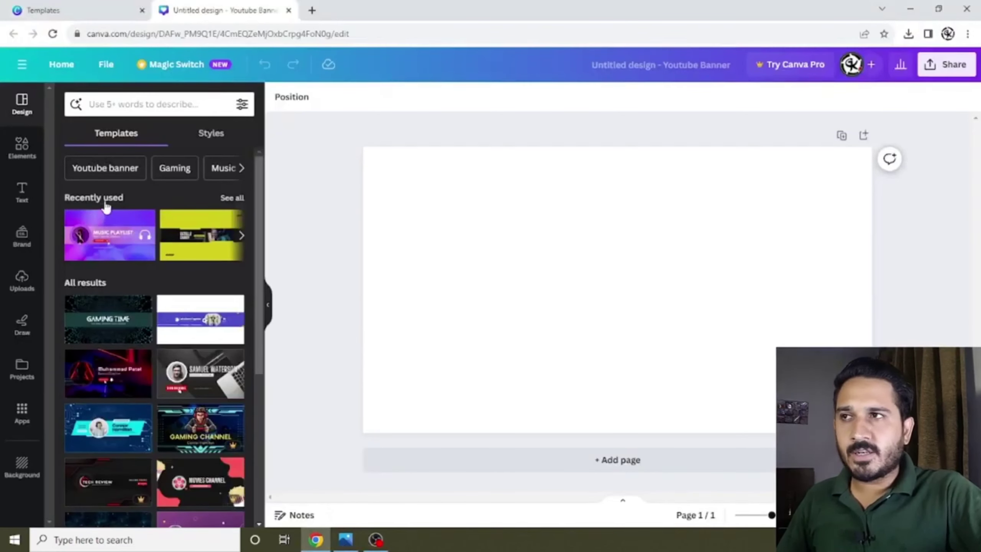
left_click(22, 147)
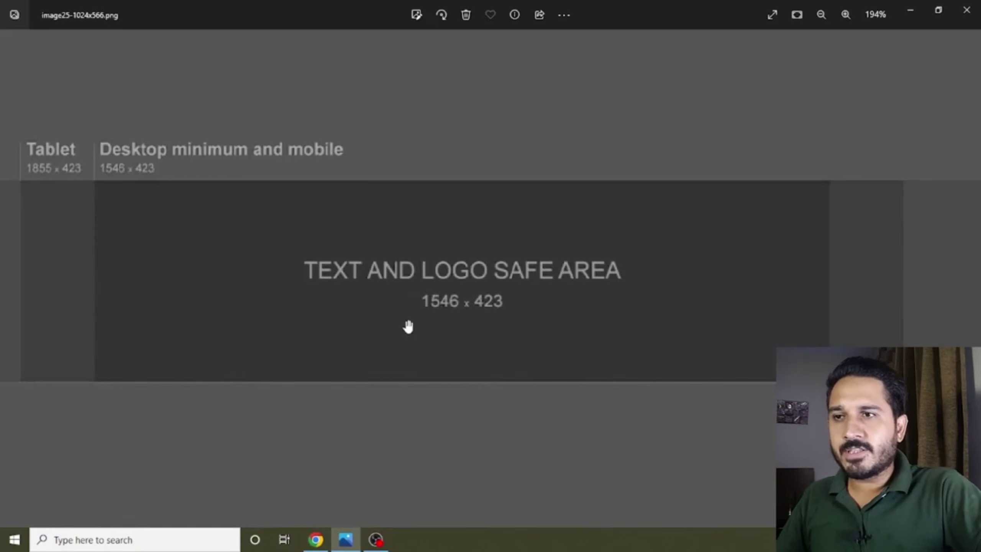
left_click(315, 539)
Stretch the grey rectangle to about 1546 wide, checking the safe-area guide.
left_click_drag(660, 289, 854, 290)
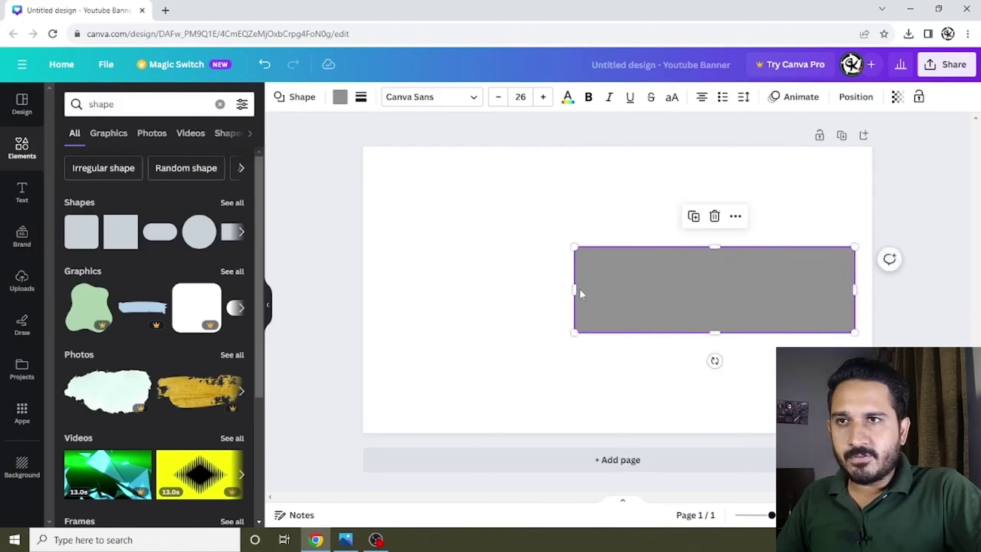
mouse_move(574, 289)
left_mouse_down()
mouse_move(541, 288)
mouse_move(550, 288)
left_mouse_up()
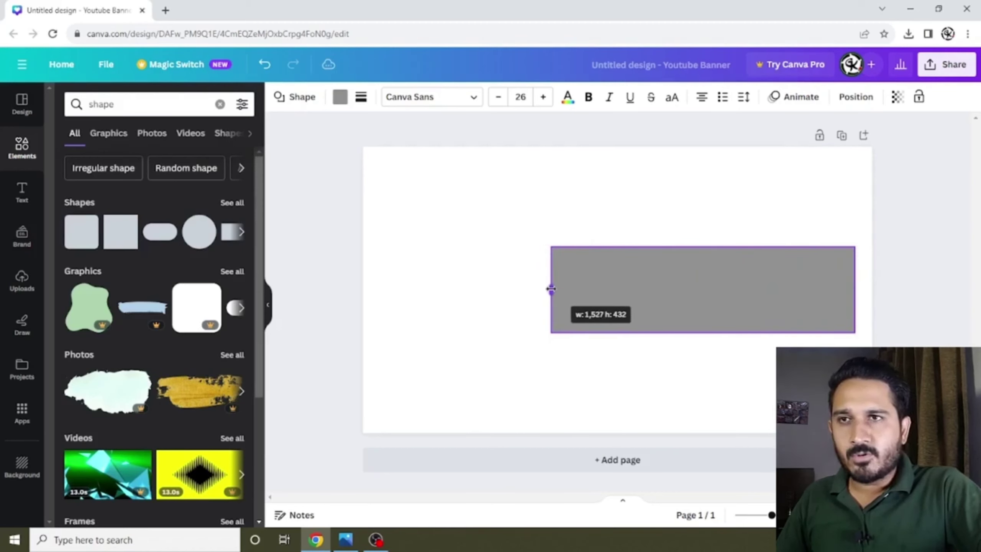
left_click_drag(551, 288, 547, 289)
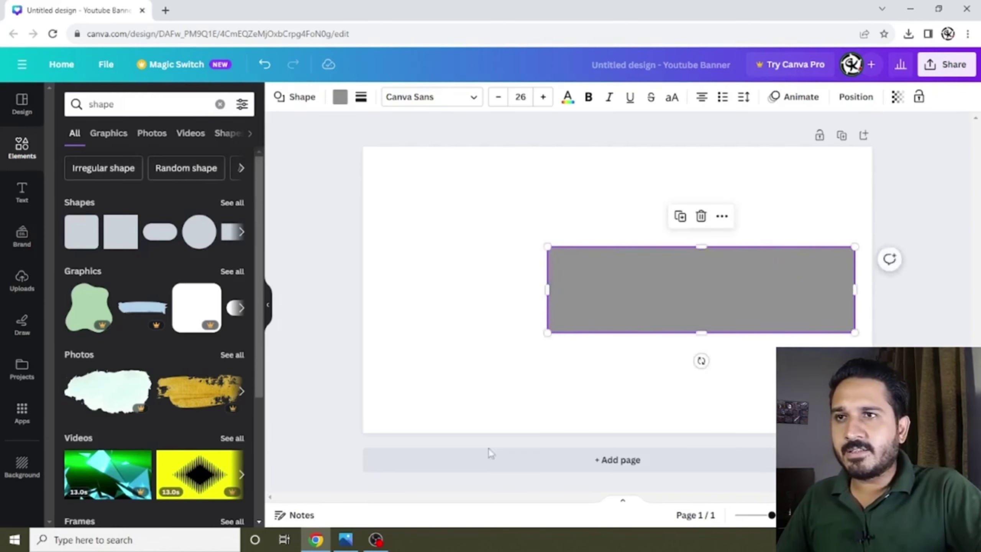
left_click(345, 540)
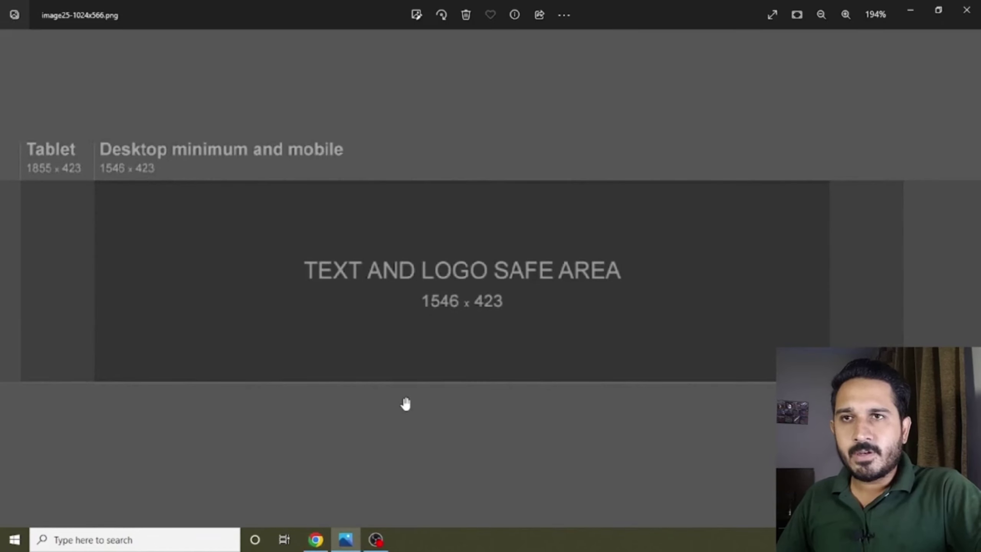
left_click(316, 540)
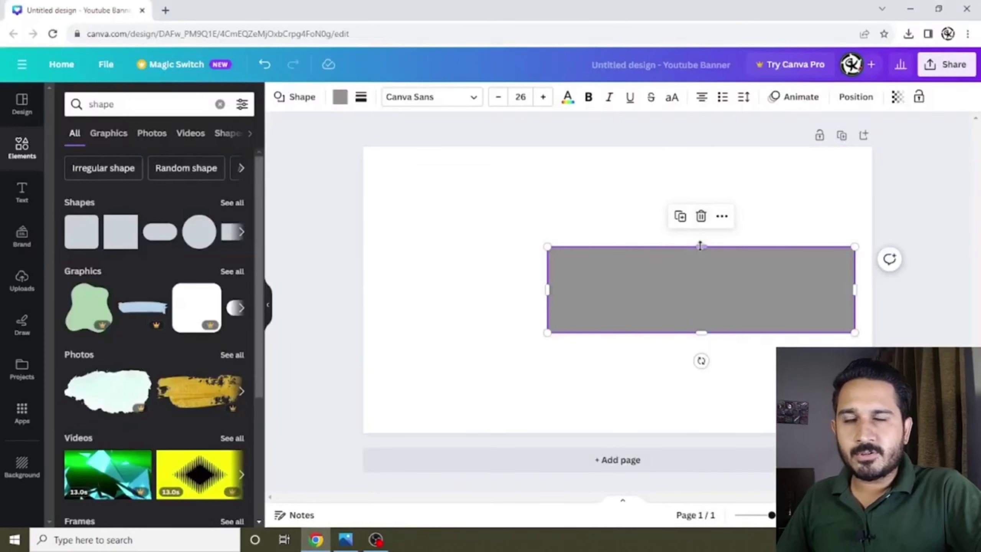
Reduce the rectangle height toward 423 and centre it on the banner.
left_click_drag(701, 246, 701, 247)
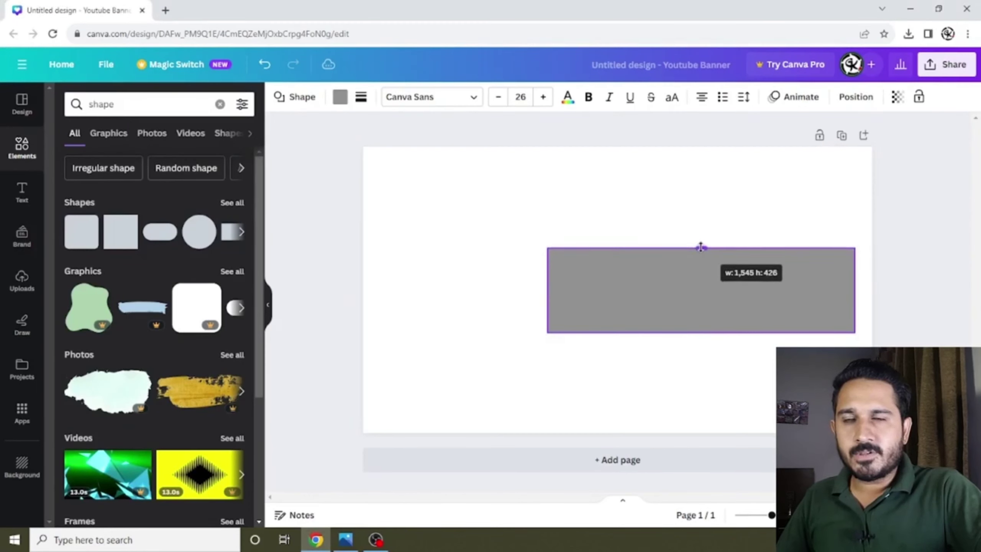
left_click_drag(701, 247, 700, 248)
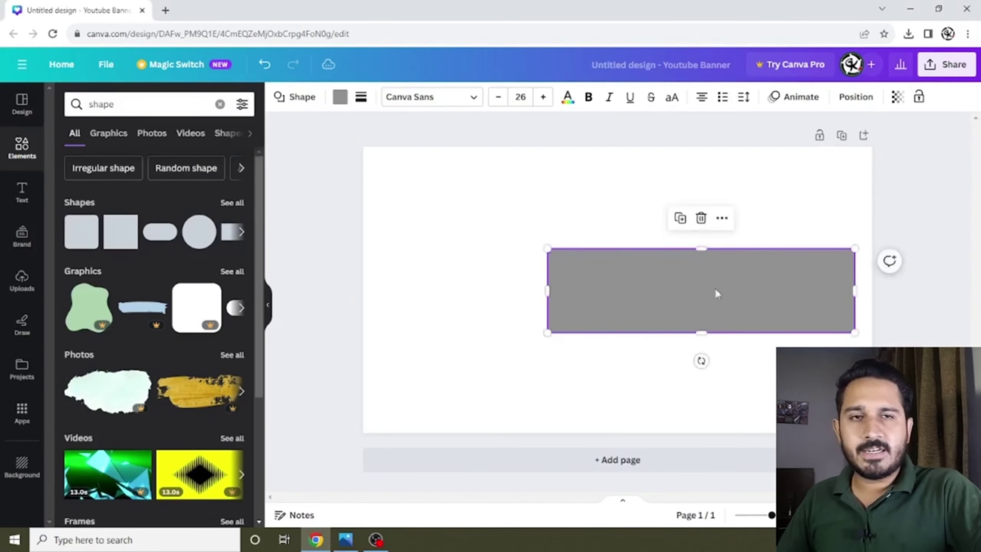
left_click_drag(716, 291, 651, 283)
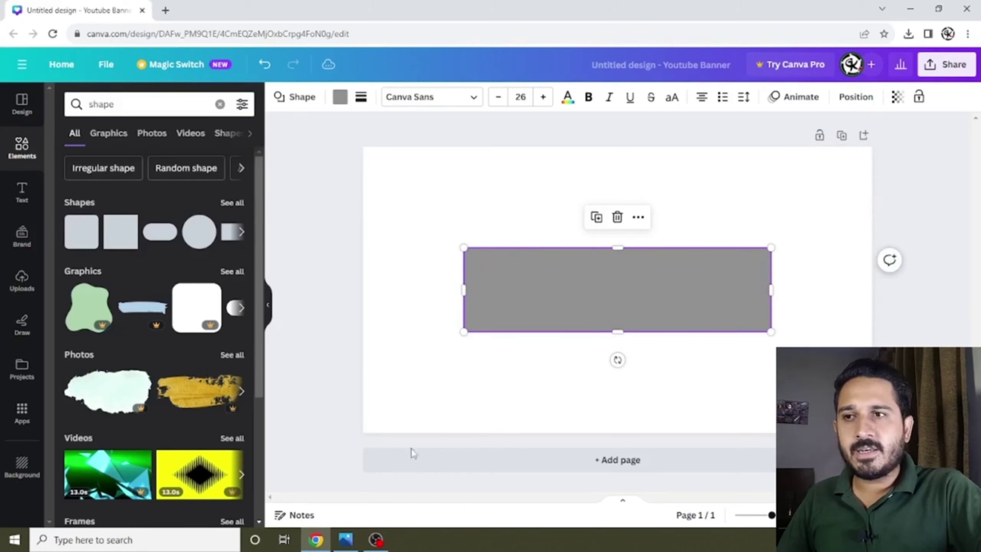
key("alt+Tab")
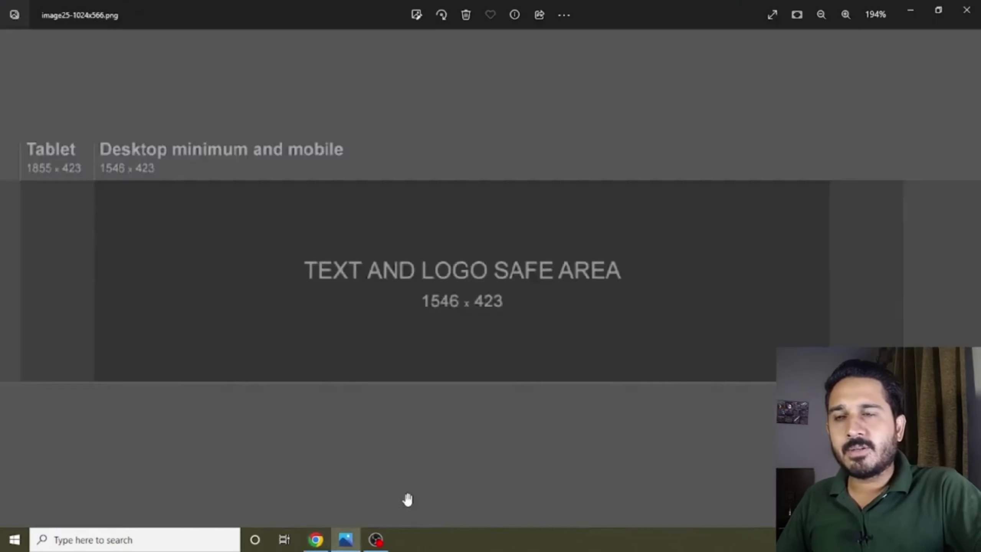
scroll(423, 290, "down", 3)
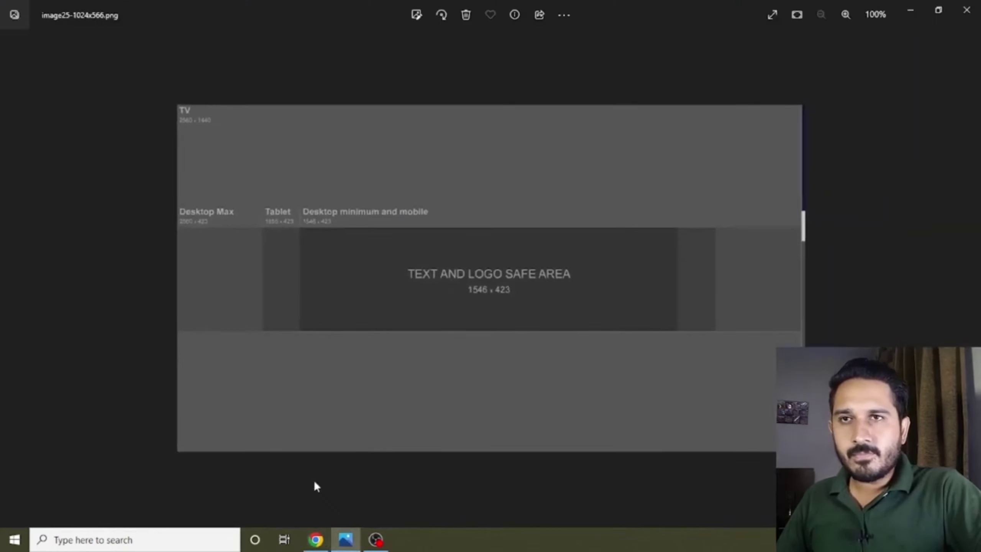
left_click(314, 541)
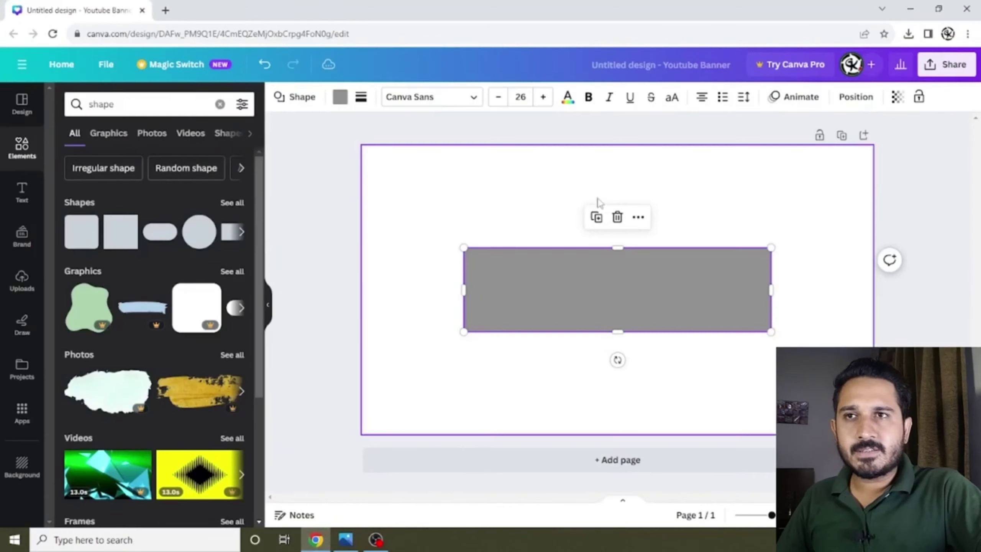
Give the central rectangle a solid border and a white fill.
left_click(809, 286)
left_click(697, 303)
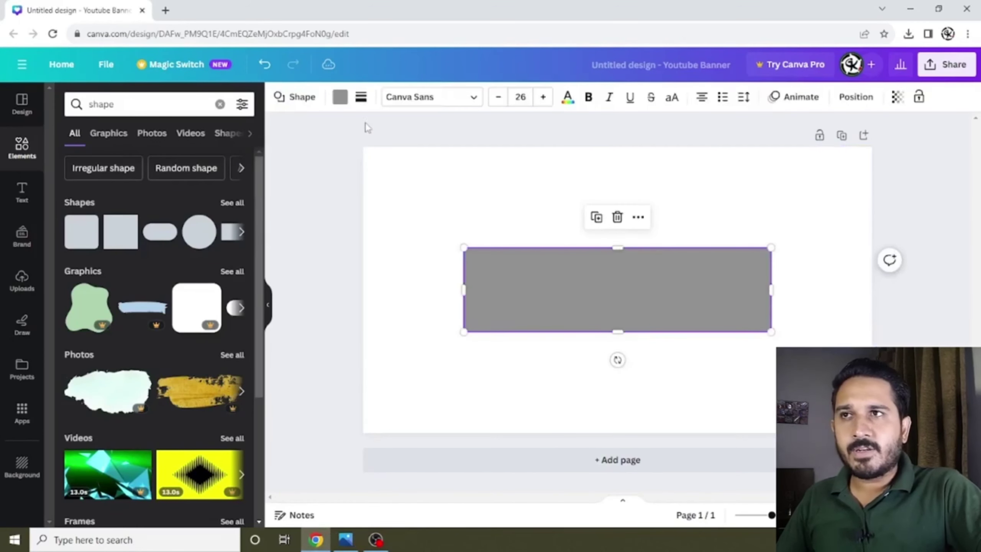
left_click(360, 98)
left_click(417, 133)
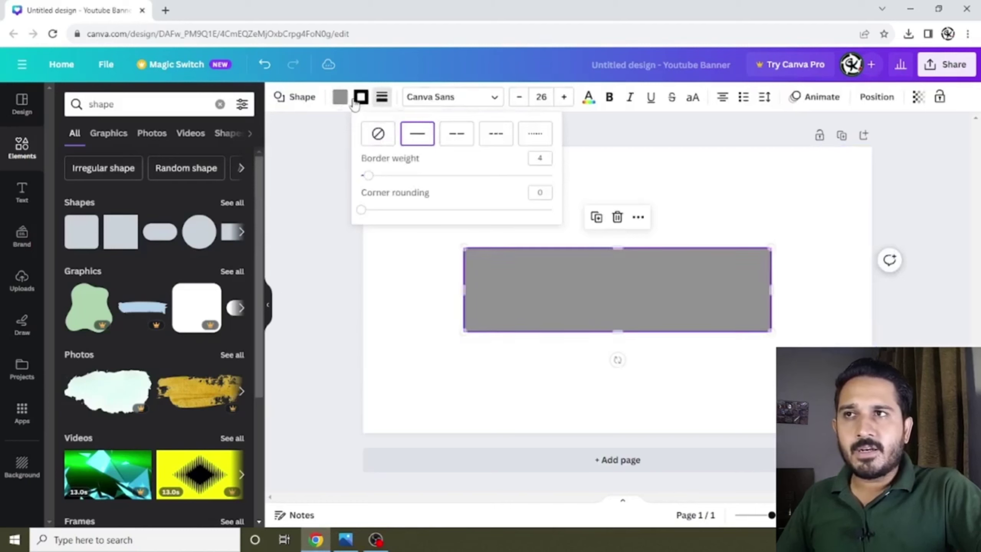
left_click(340, 98)
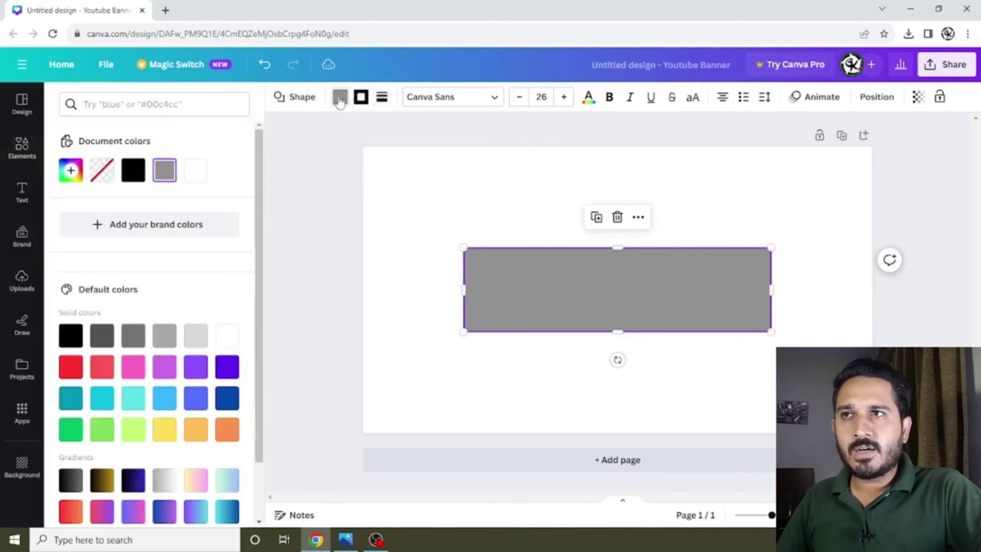
left_click(339, 99)
left_click(339, 96)
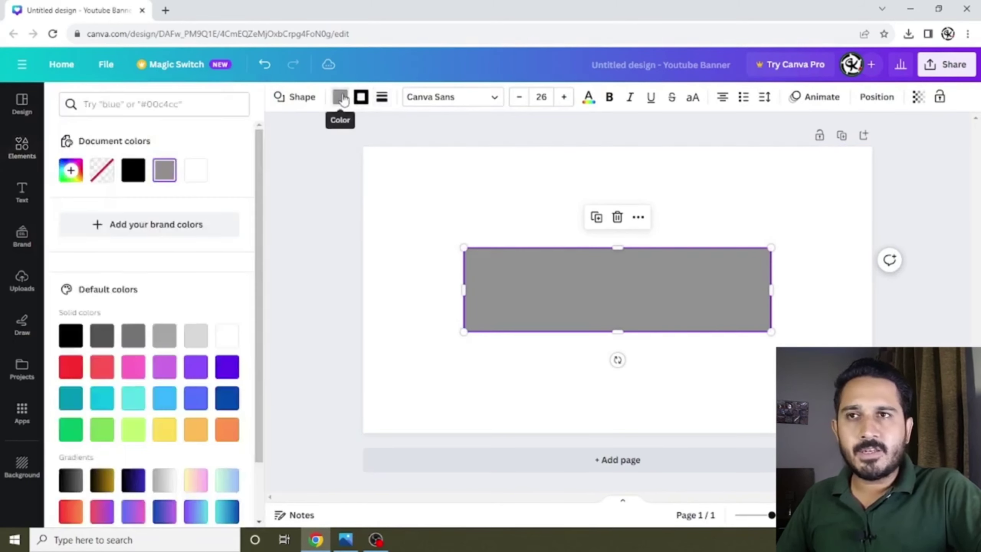
left_click(200, 177)
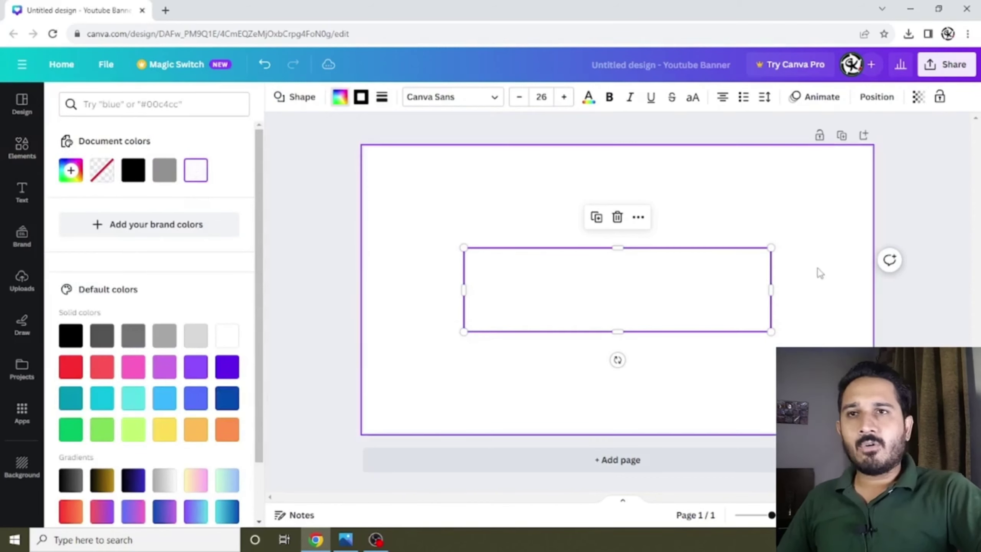
left_click(792, 263)
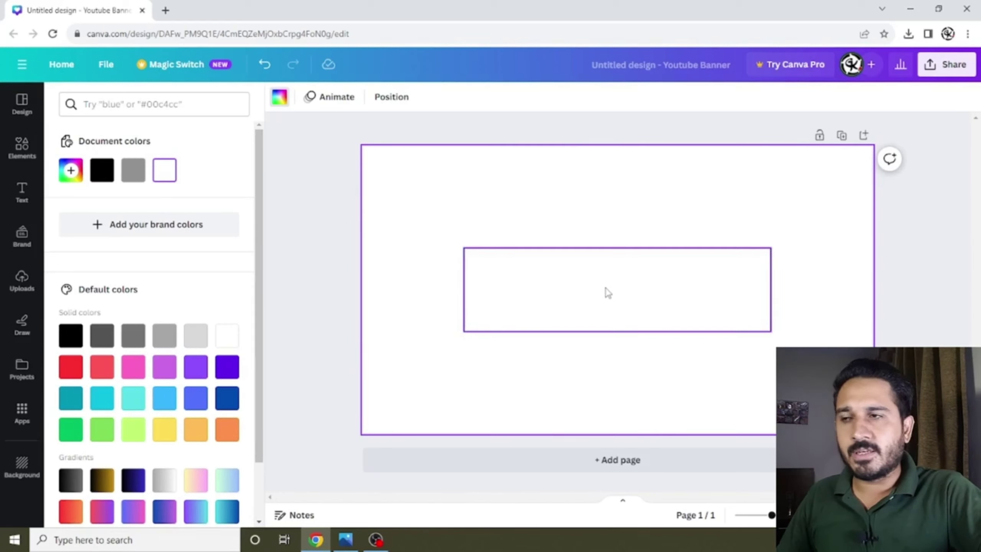
left_click(22, 467)
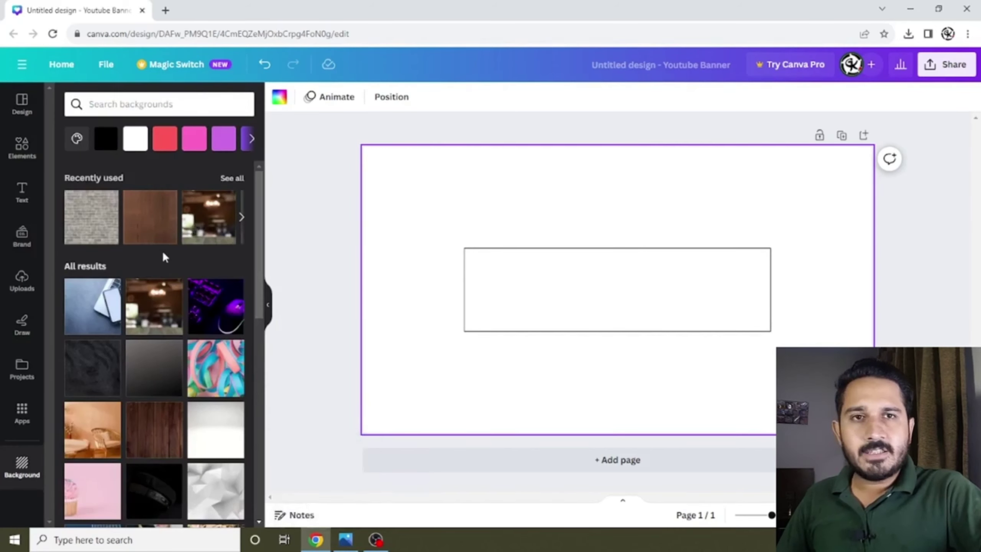
Apply the dark wood-plank photo as the banner background and reselect the white box.
scroll(157, 334, "down", 5)
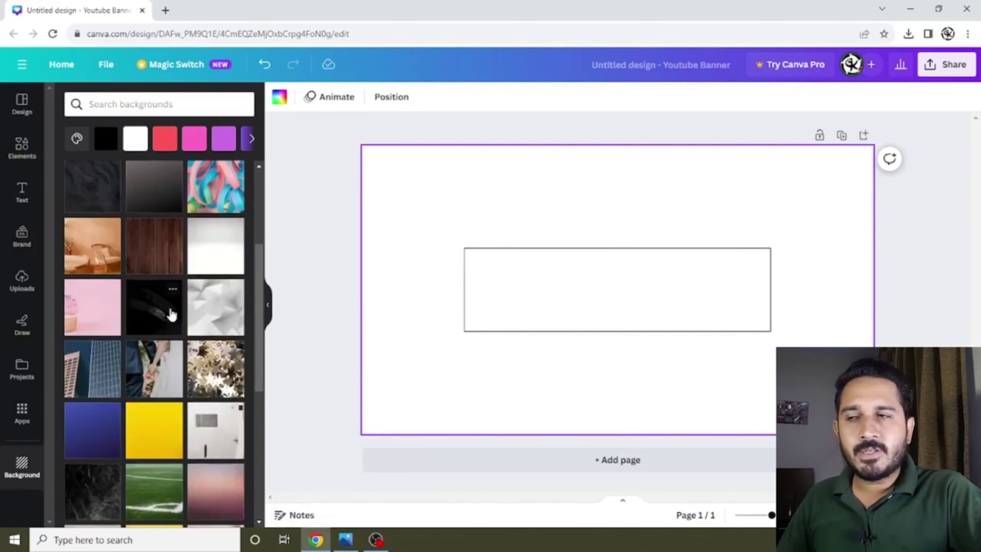
scroll(171, 314, "down", 1)
scroll(172, 314, "down", 3)
scroll(171, 314, "down", 2)
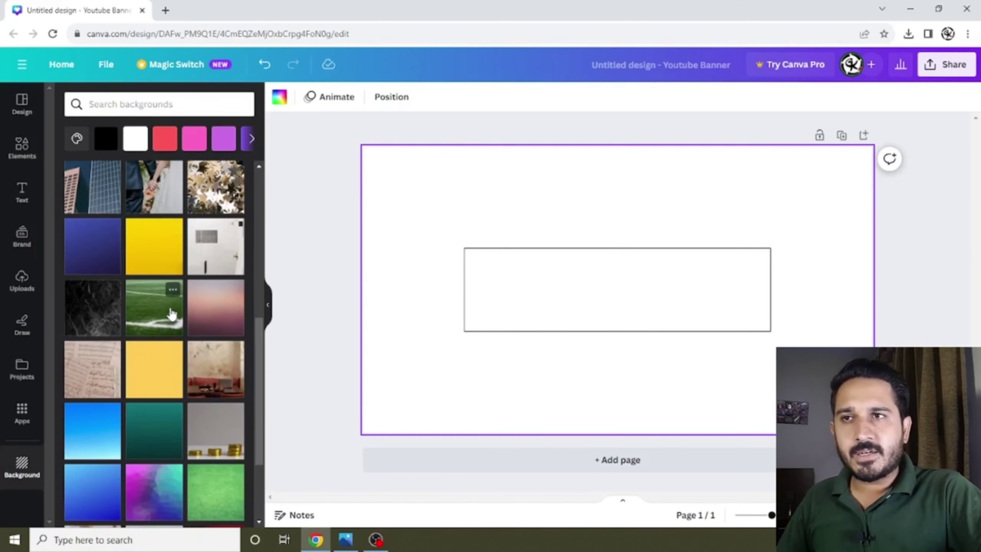
scroll(98, 386, "down", 5)
left_click(98, 386)
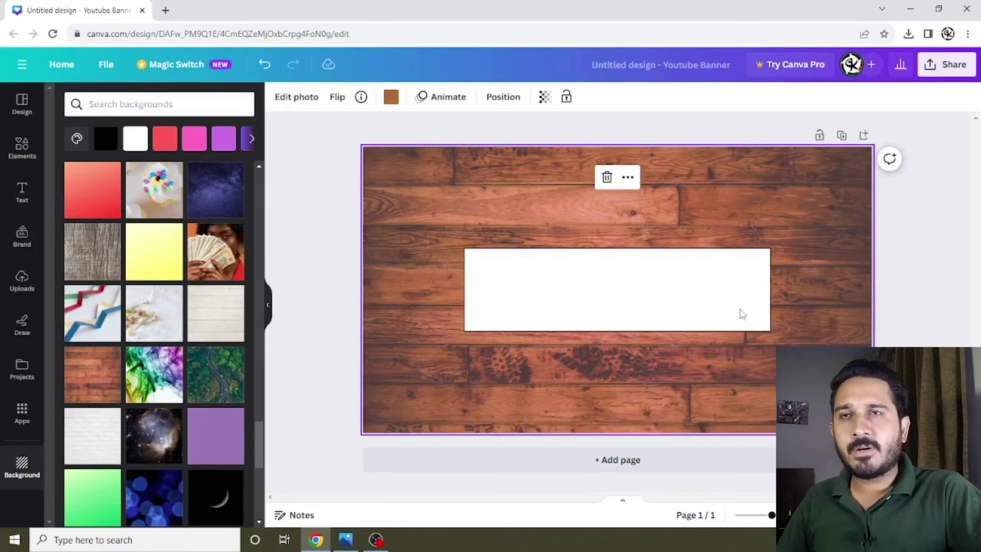
left_click(720, 282)
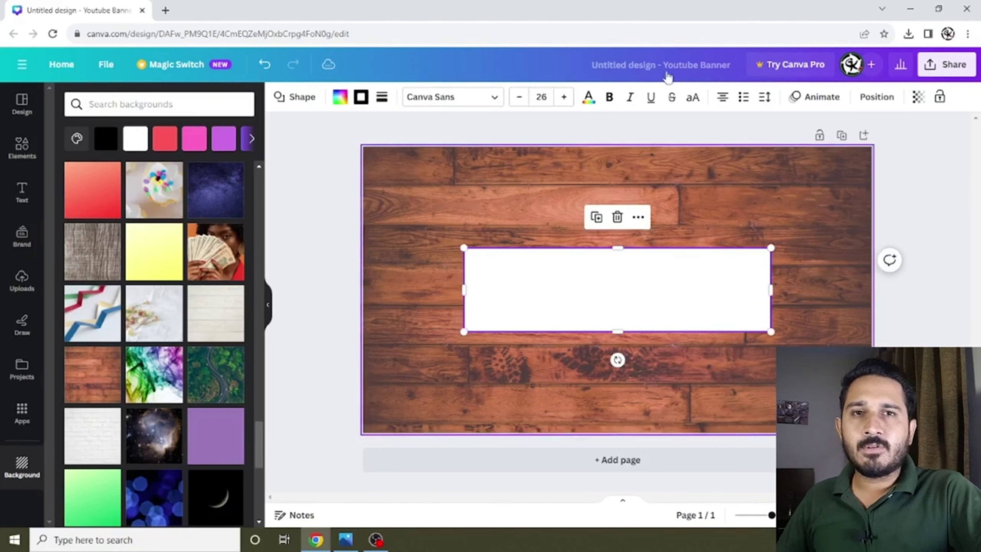
double_click(663, 14)
Close the guide viewer and drag the GK logo from Downloads onto the Canva banner.
left_click(359, 4)
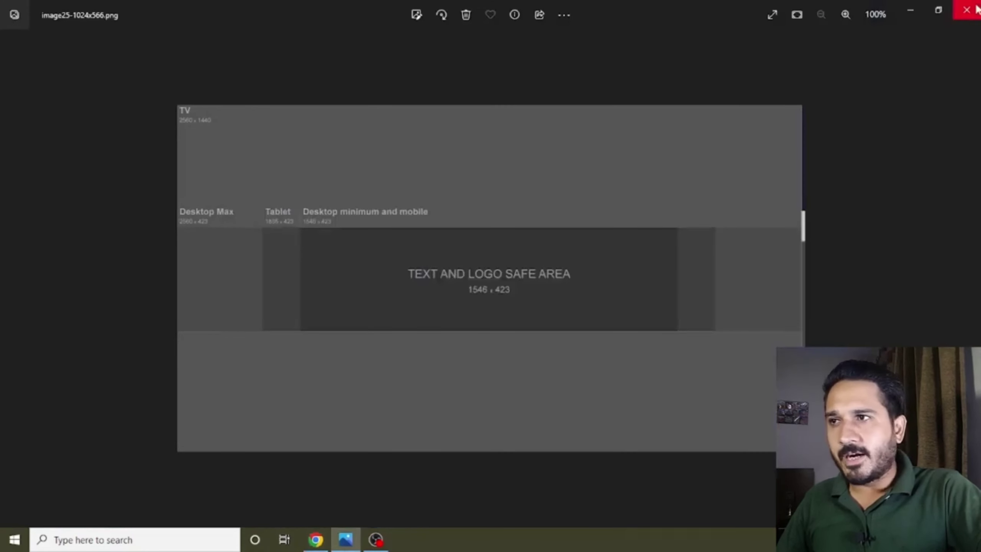
left_click(965, 10)
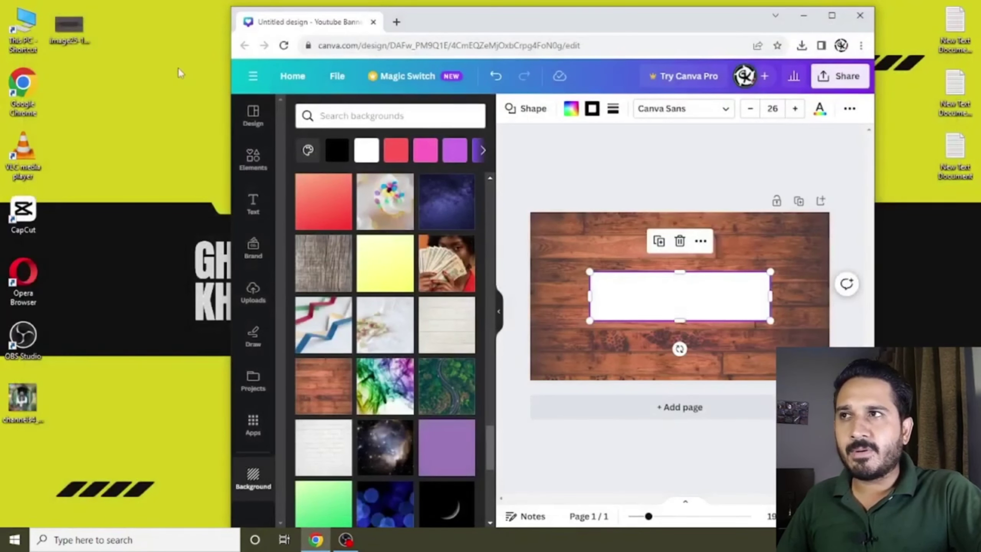
double_click(35, 34)
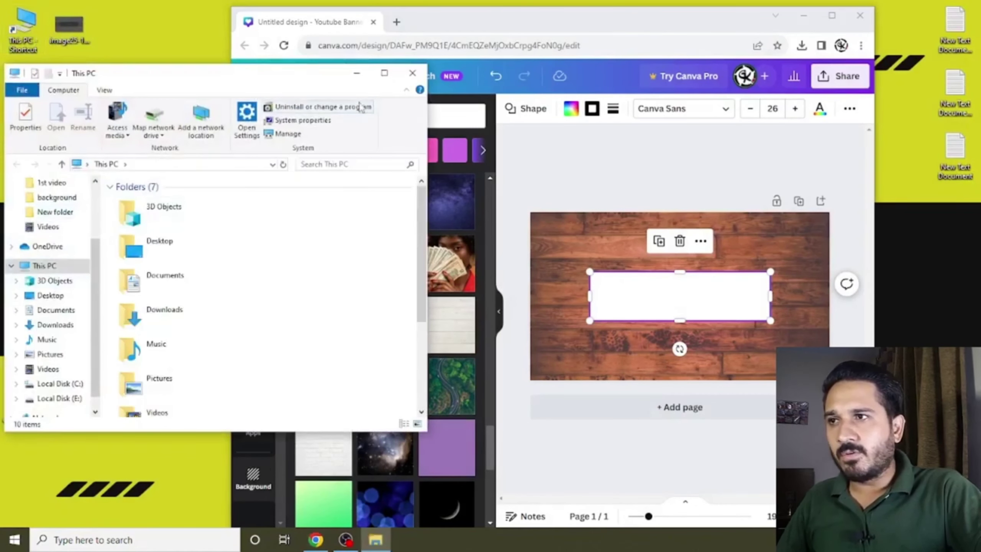
left_click(54, 324)
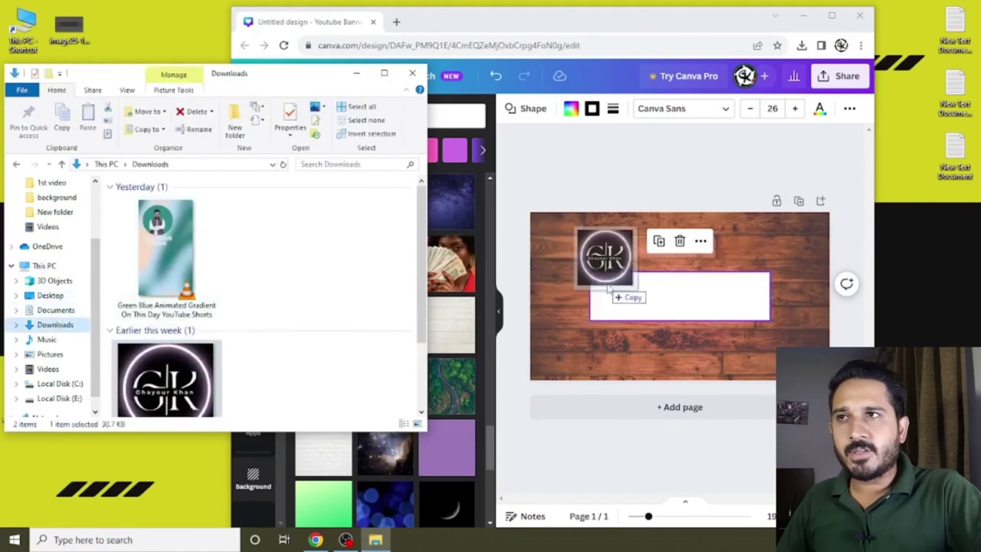
left_click_drag(166, 379, 610, 267)
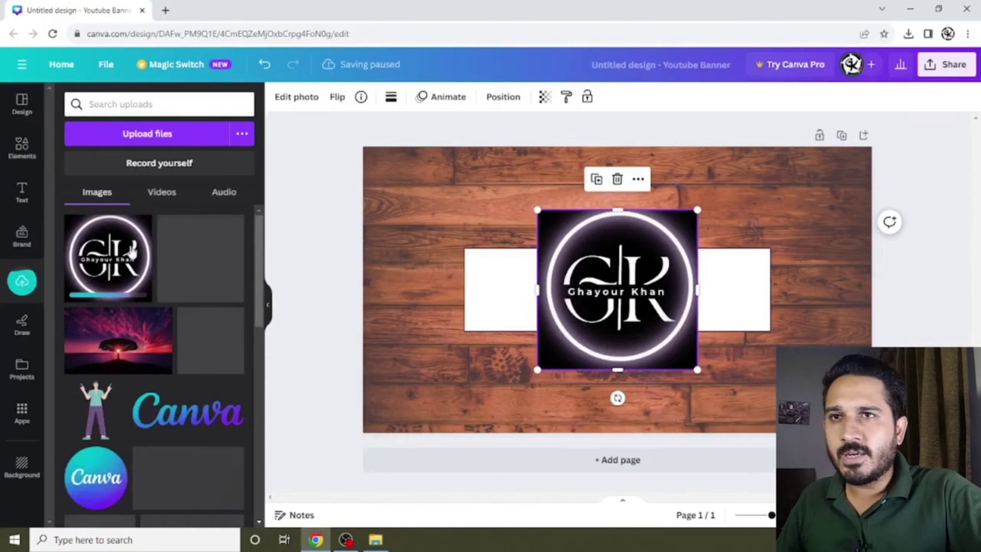
Shrink the GK logo into the box's left end with a weight-5 solid border and 56 corner rounding.
left_click_drag(697, 210, 633, 270)
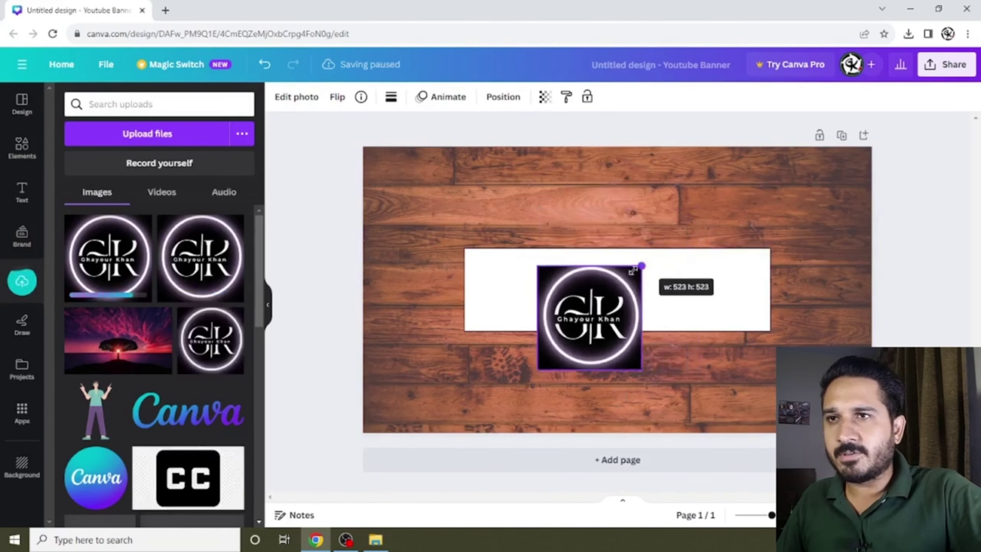
left_click_drag(587, 309, 527, 282)
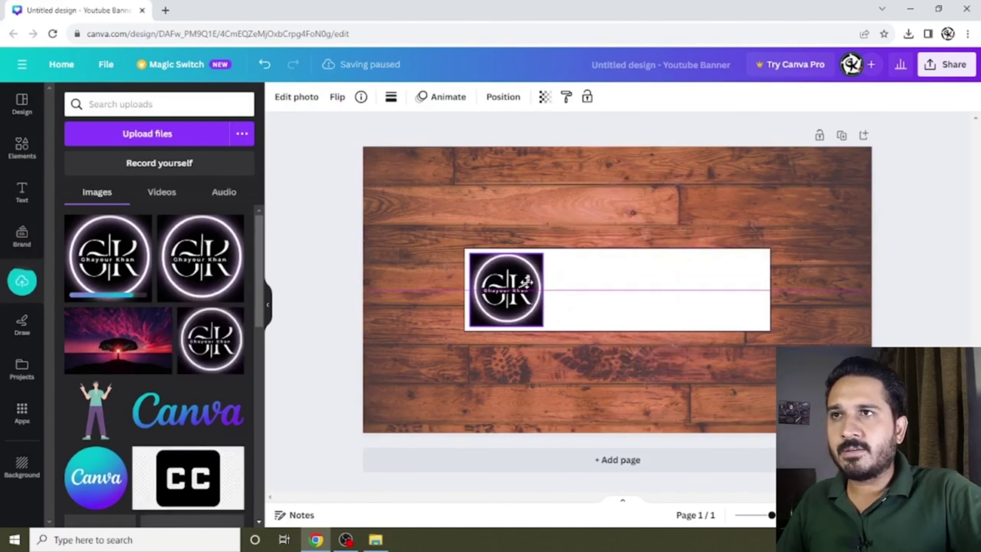
left_click(391, 97)
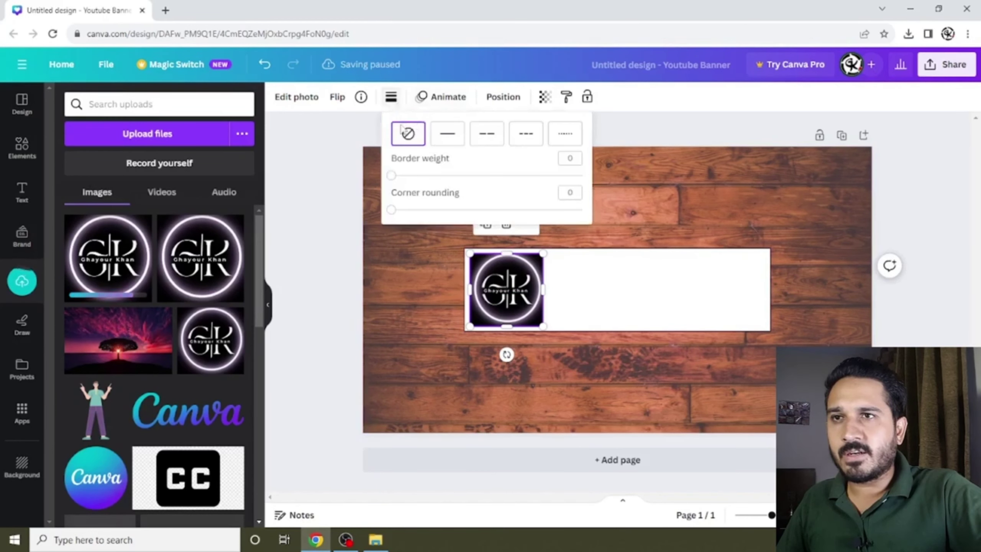
mouse_move(393, 175)
left_mouse_down()
mouse_move(407, 184)
mouse_move(399, 175)
left_mouse_up()
mouse_move(392, 211)
left_mouse_down()
mouse_move(524, 215)
mouse_move(498, 213)
left_mouse_up()
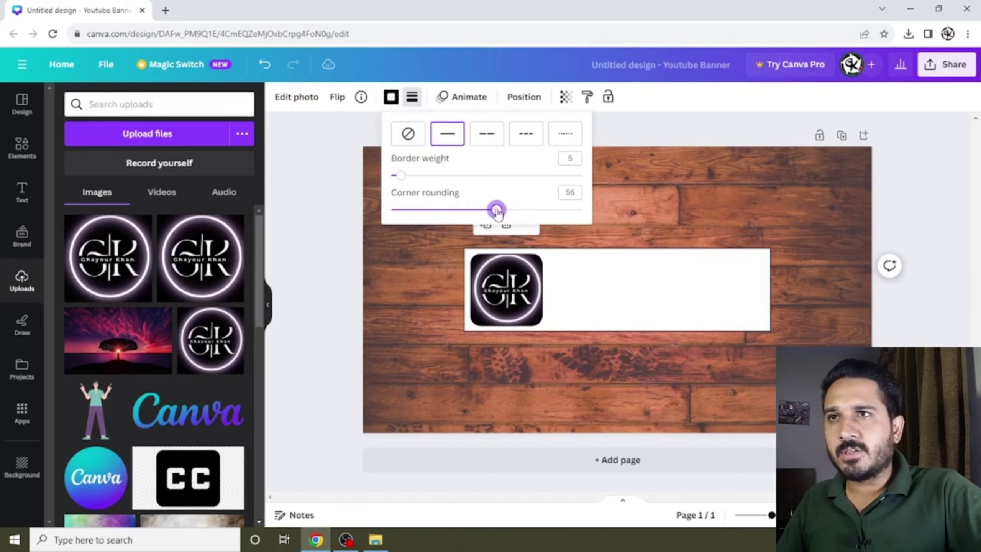
left_click(623, 197)
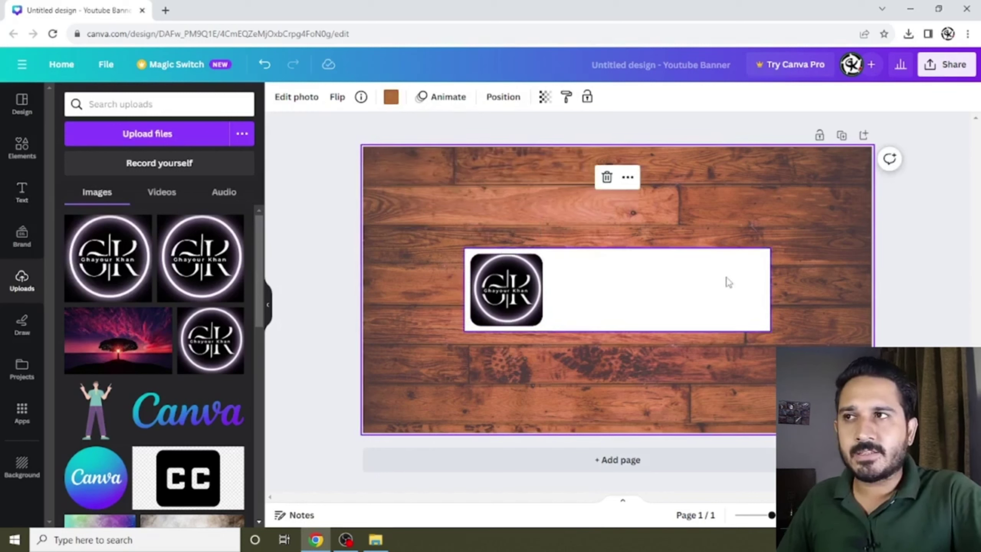
Add the green WORKOUT font combination from the Text panel to the banner.
left_click(21, 192)
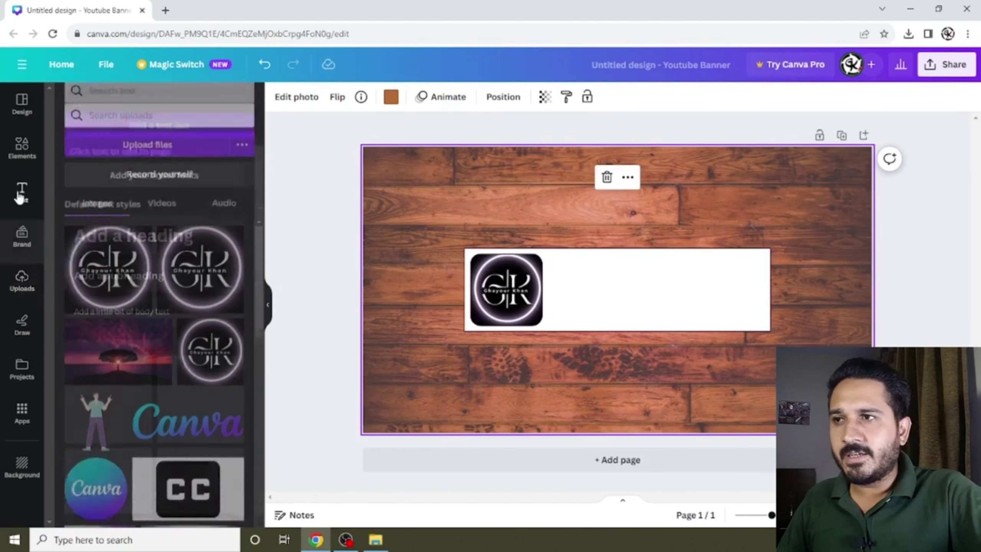
scroll(231, 259, "down", 3)
scroll(232, 262, "down", 2)
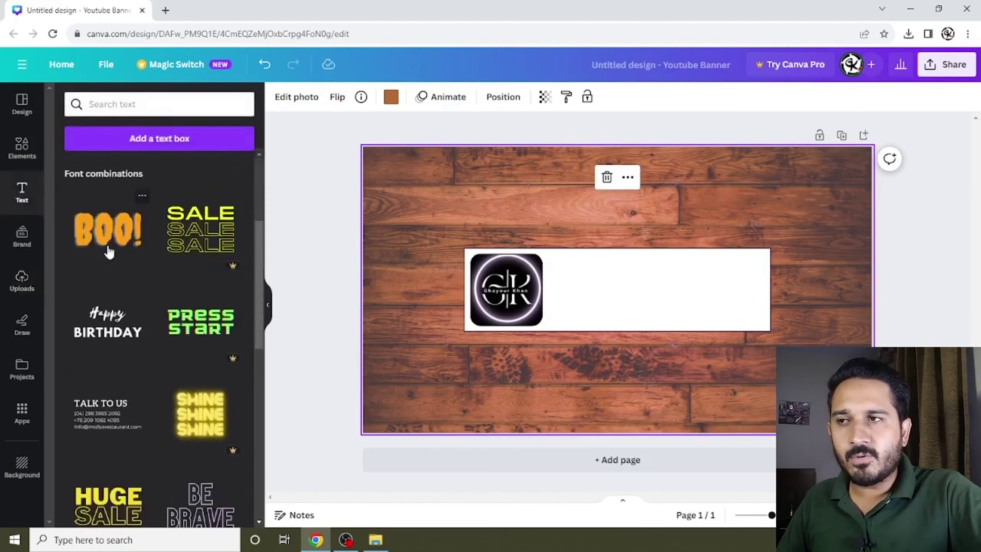
scroll(136, 296, "up", 6)
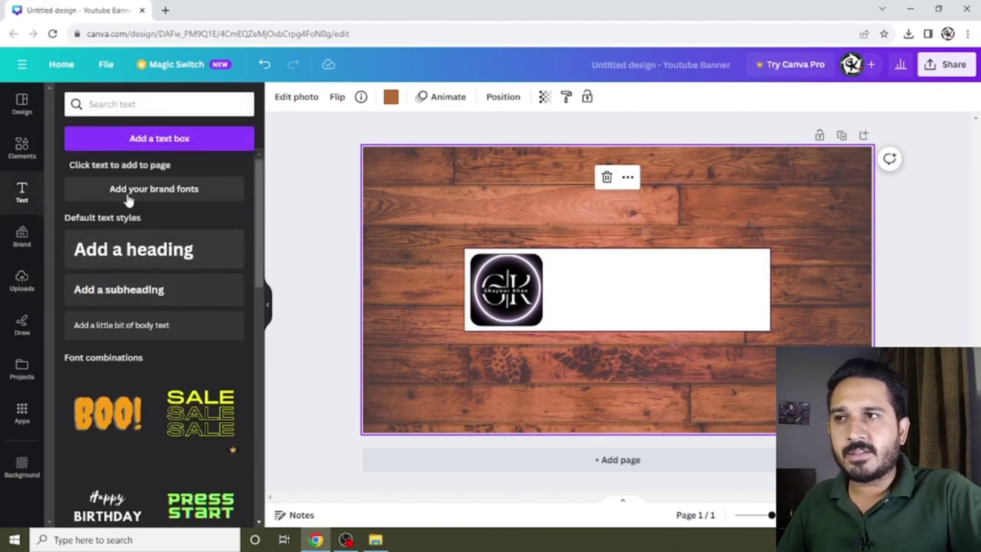
scroll(220, 360, "down", 2)
scroll(220, 360, "down", 10)
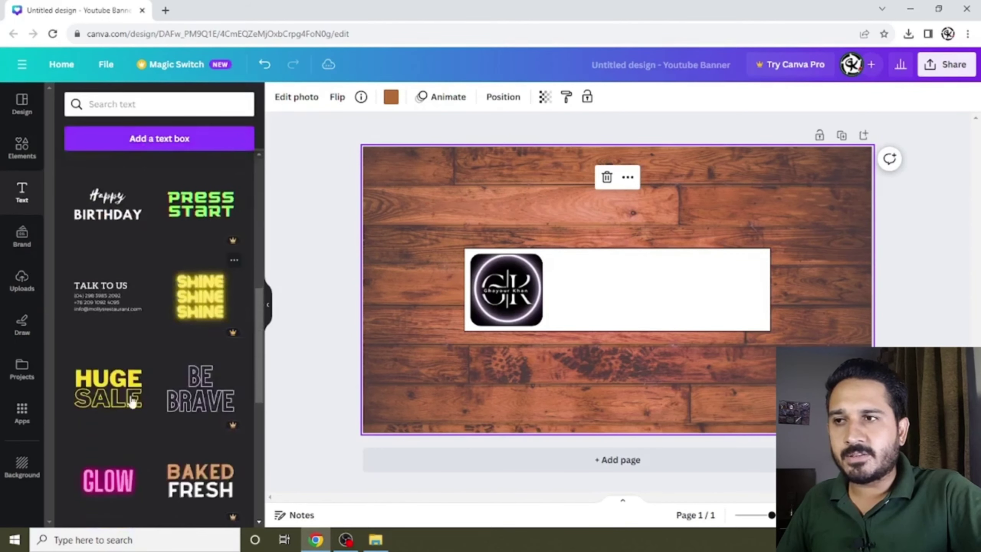
scroll(166, 446, "down", 5)
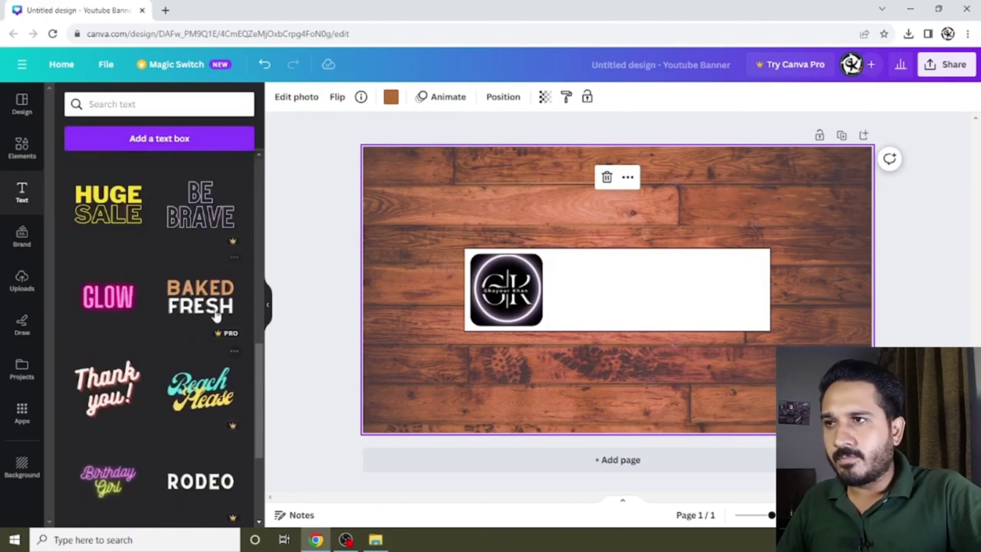
scroll(142, 377, "down", 4)
scroll(142, 377, "down", 8)
left_click(200, 379)
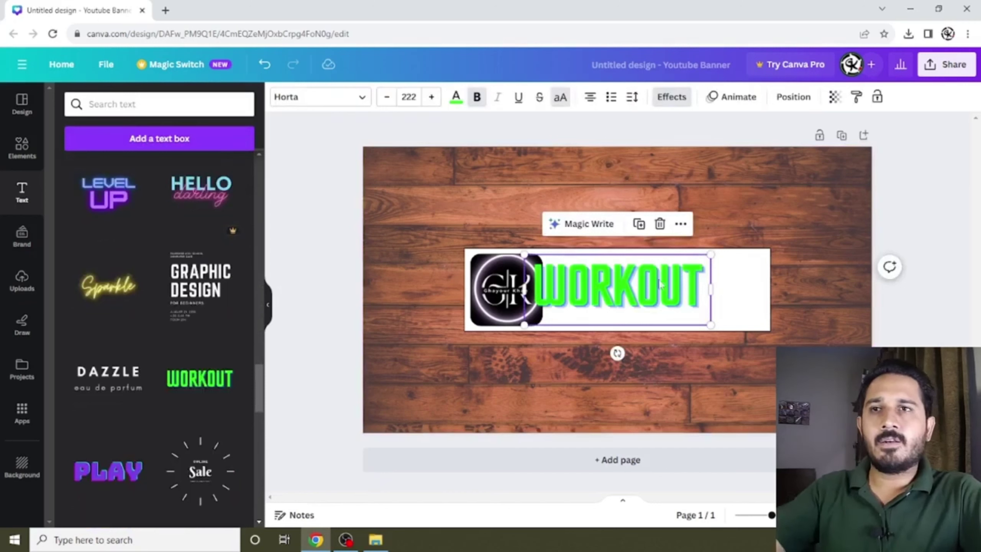
Replace the heading with the channel owner's name at size 175 and move it up.
double_click(674, 288)
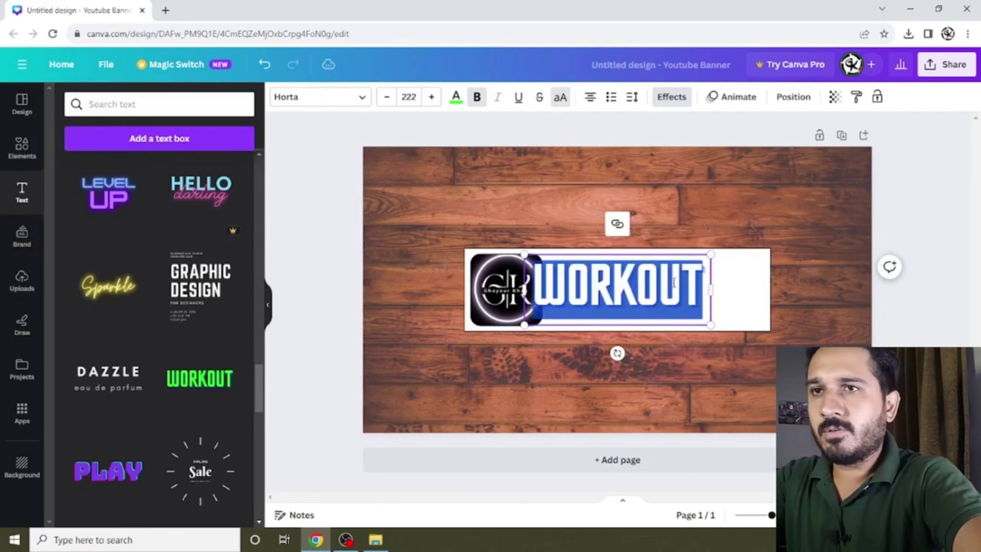
type("GHA")
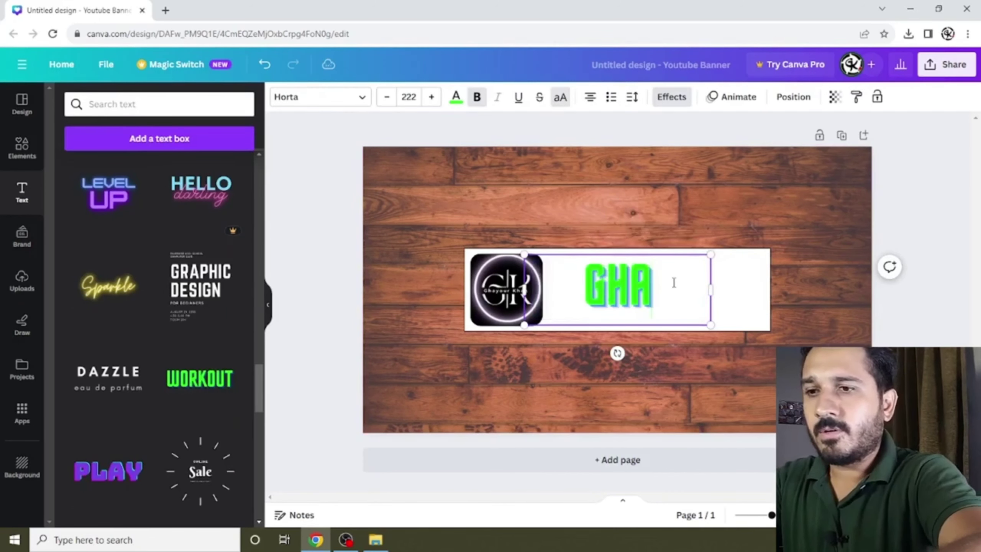
type("YOUR KHAN")
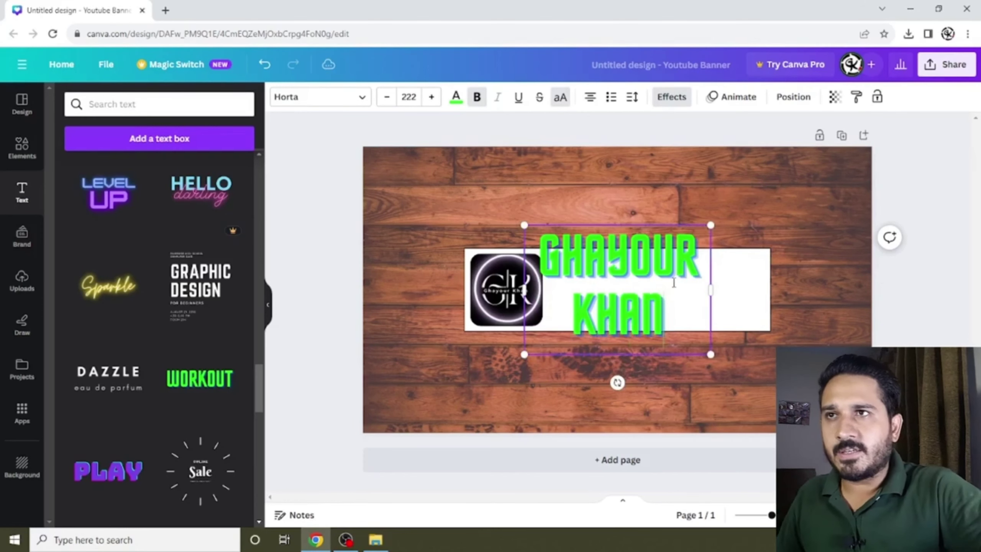
left_click(387, 97)
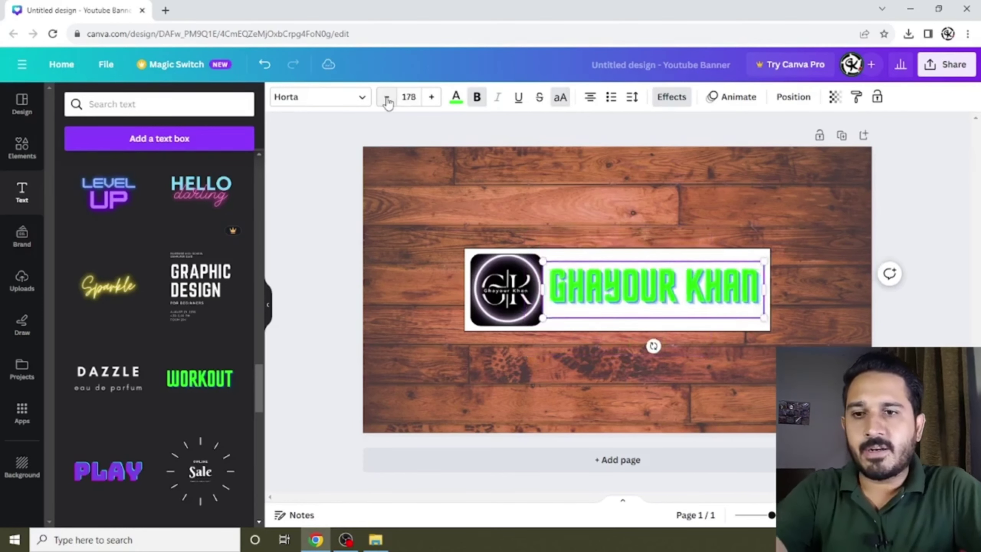
left_click(766, 350)
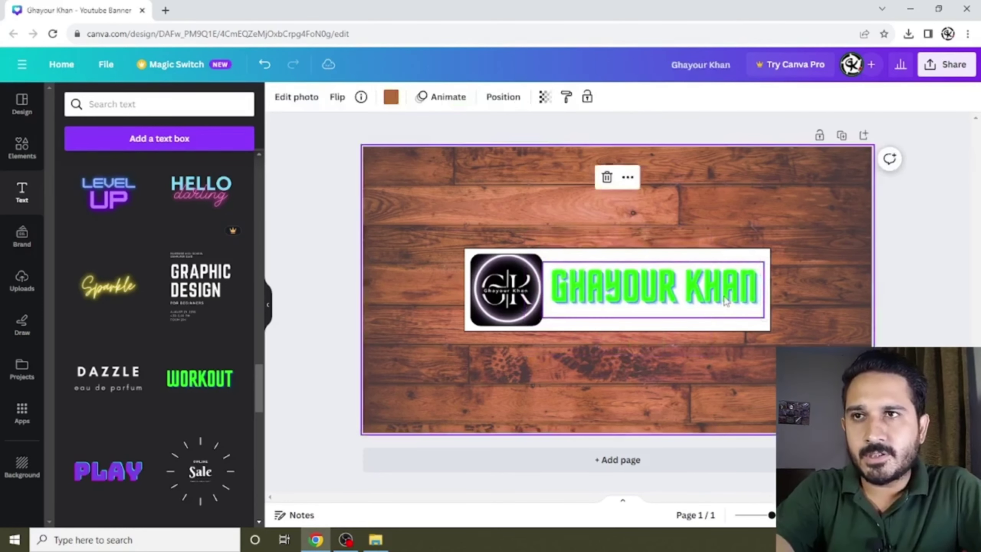
left_click_drag(749, 310, 746, 295)
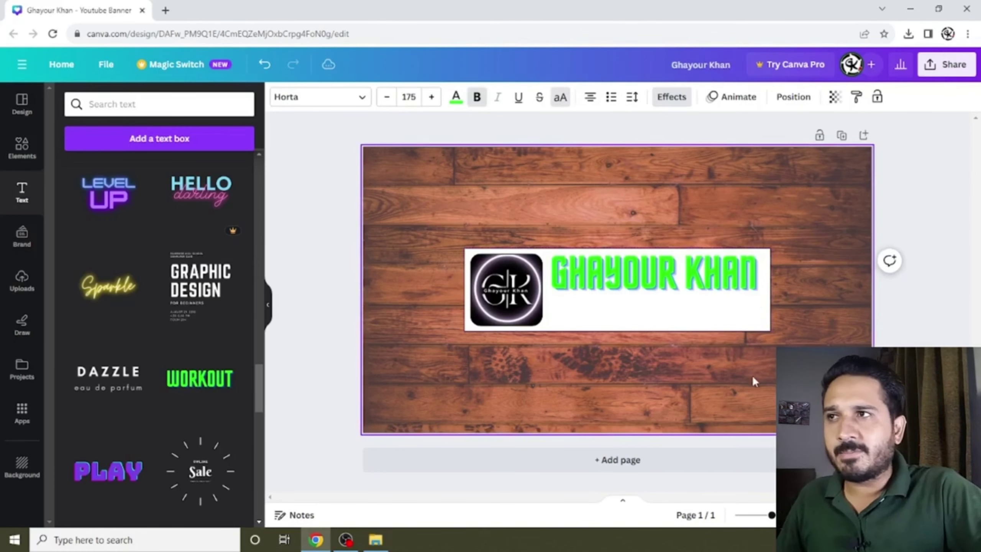
left_click(22, 191)
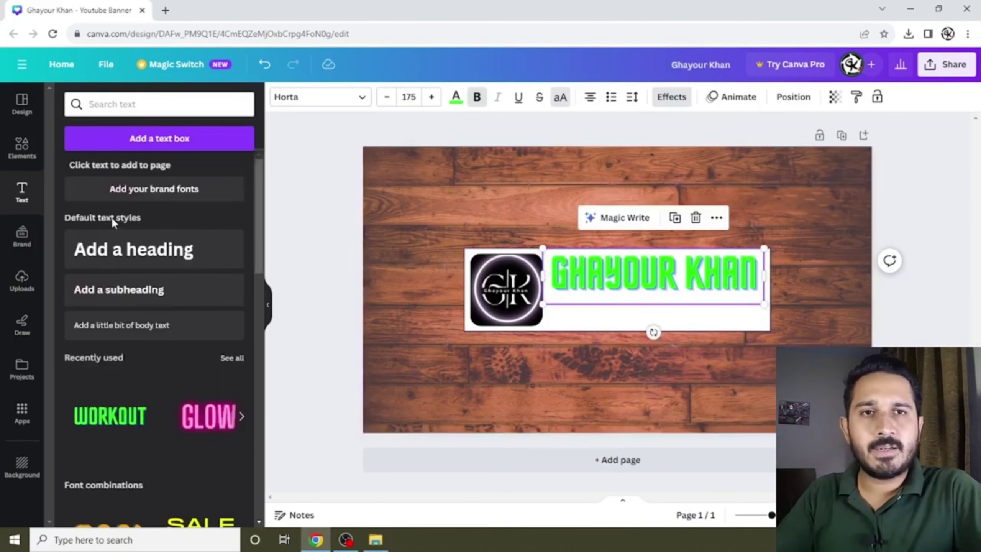
Add a 'Freelancer' subheading and move it just below the green name title.
left_click(130, 297)
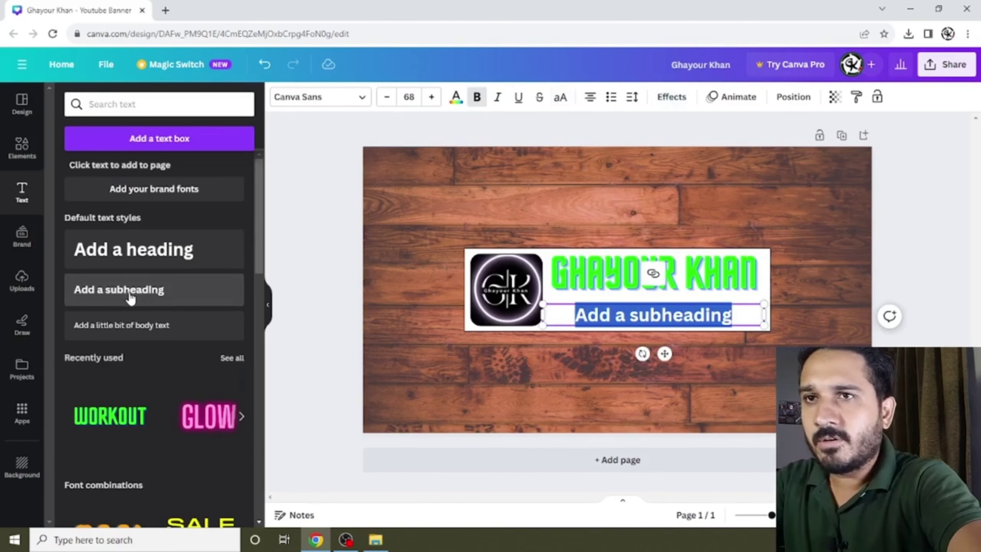
type("Freel")
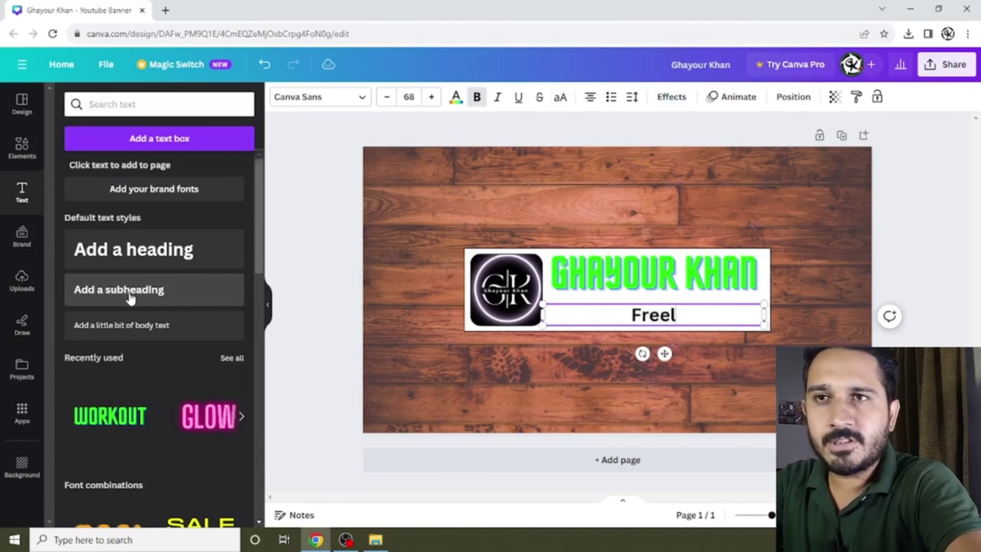
type("ancer")
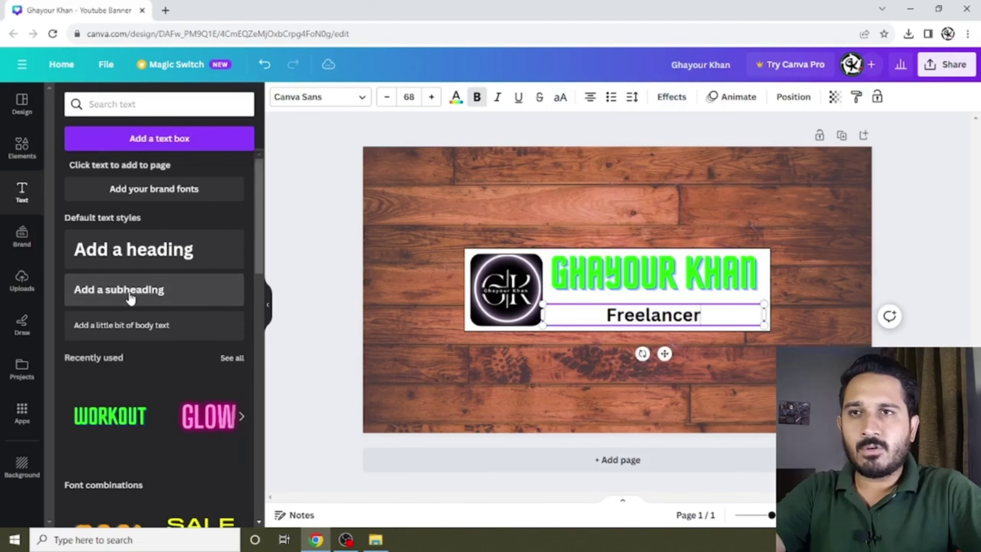
left_click(691, 340)
left_click(696, 323)
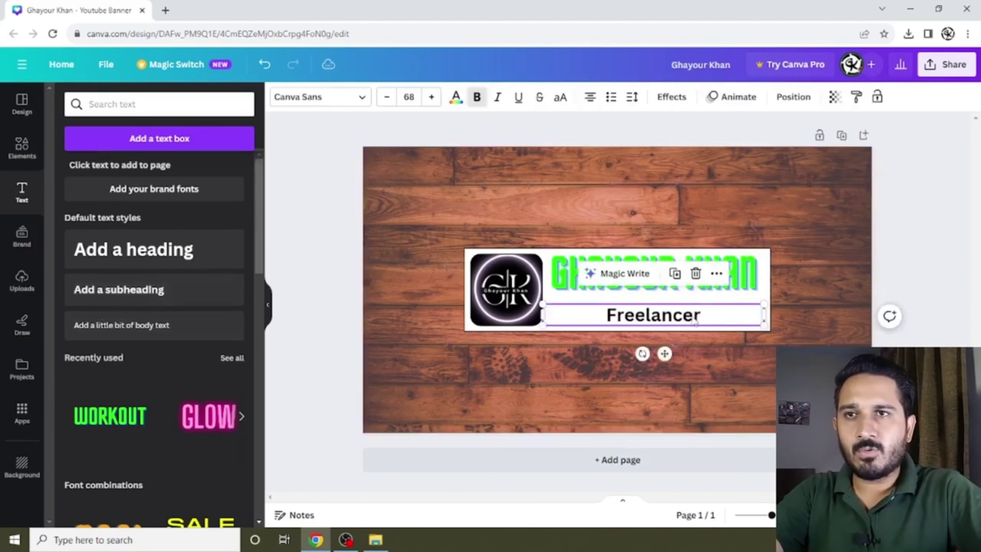
left_click_drag(695, 324, 697, 313)
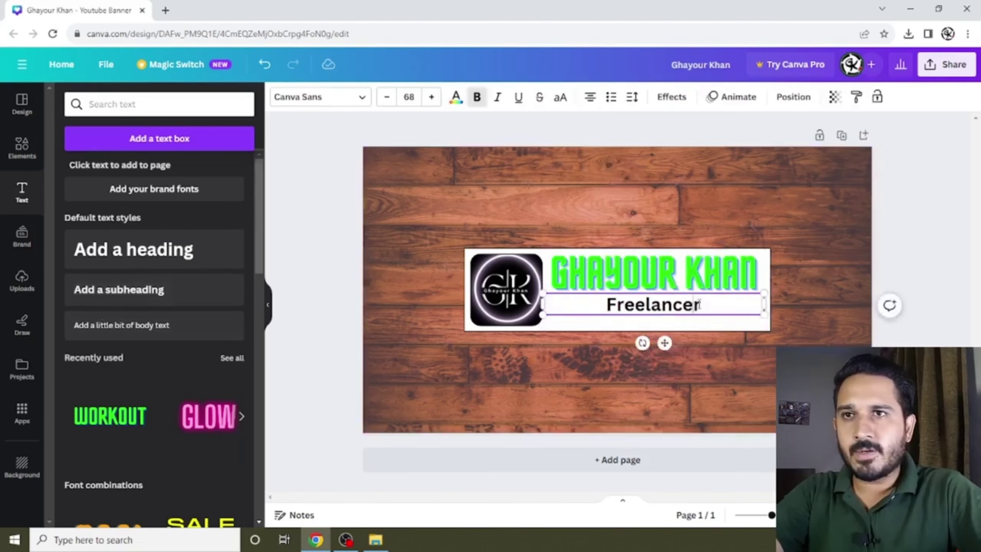
left_click(733, 348)
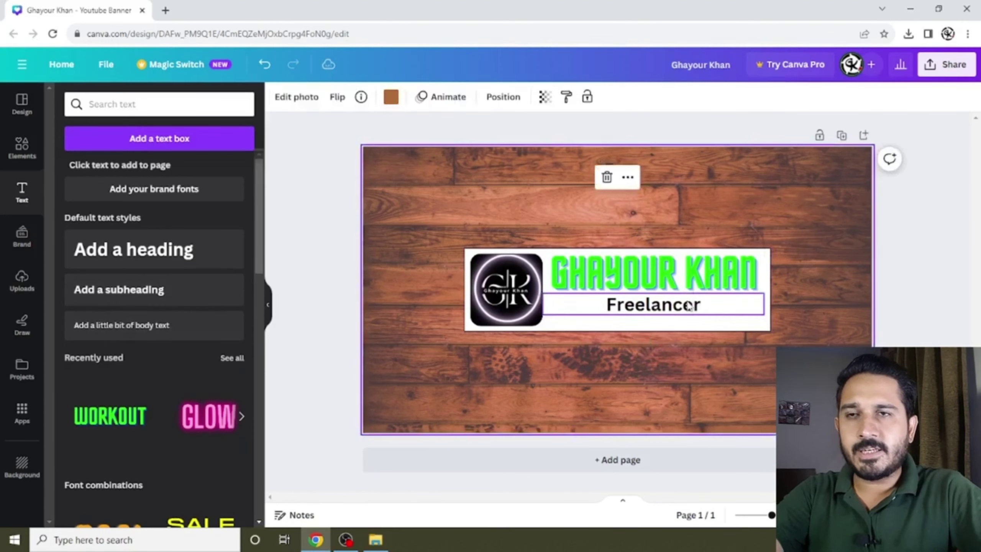
left_click(688, 307)
left_click(737, 375)
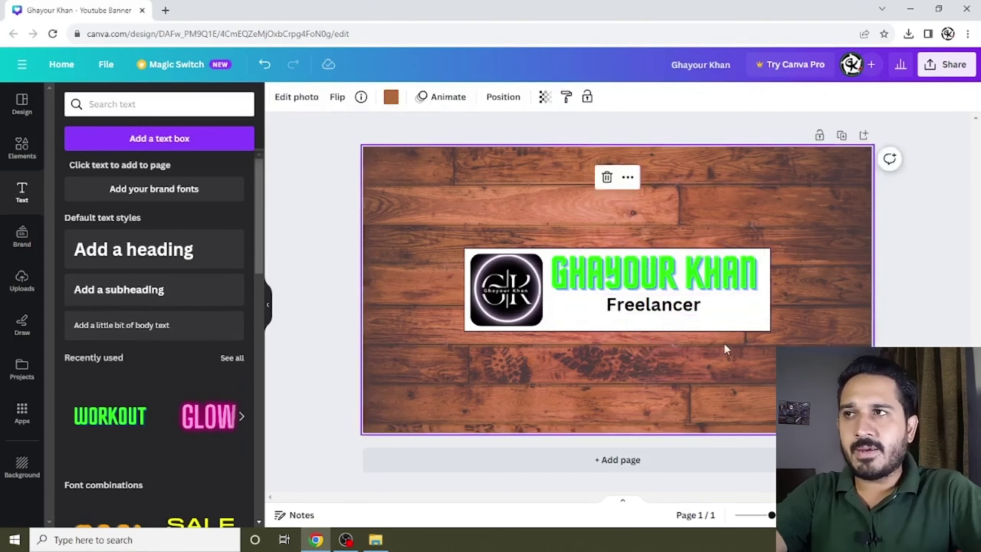
left_click(21, 147)
Search elements for 'subscribe' and add the red SUBSCRIBE button graphic.
left_click(121, 104)
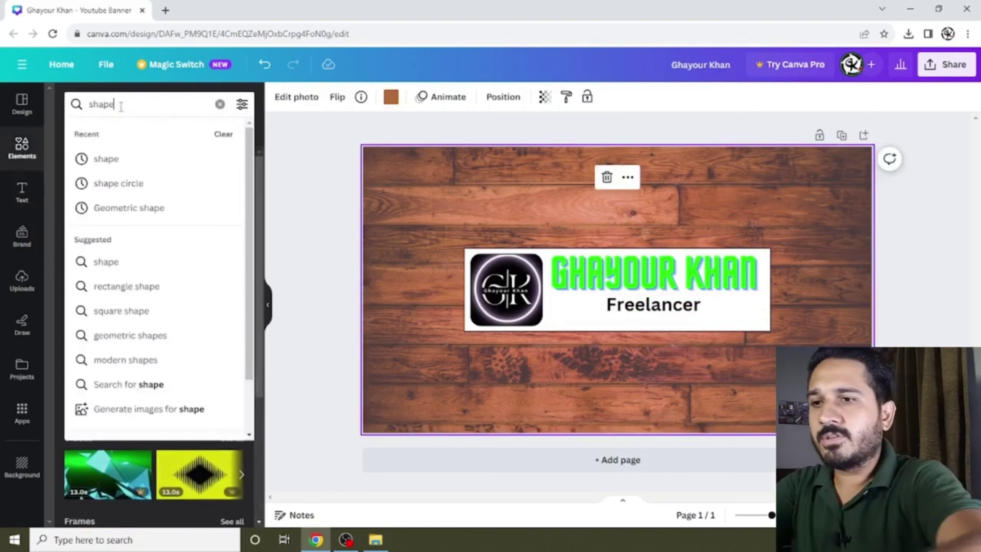
double_click(121, 104)
key("BackSpace")
type("sub")
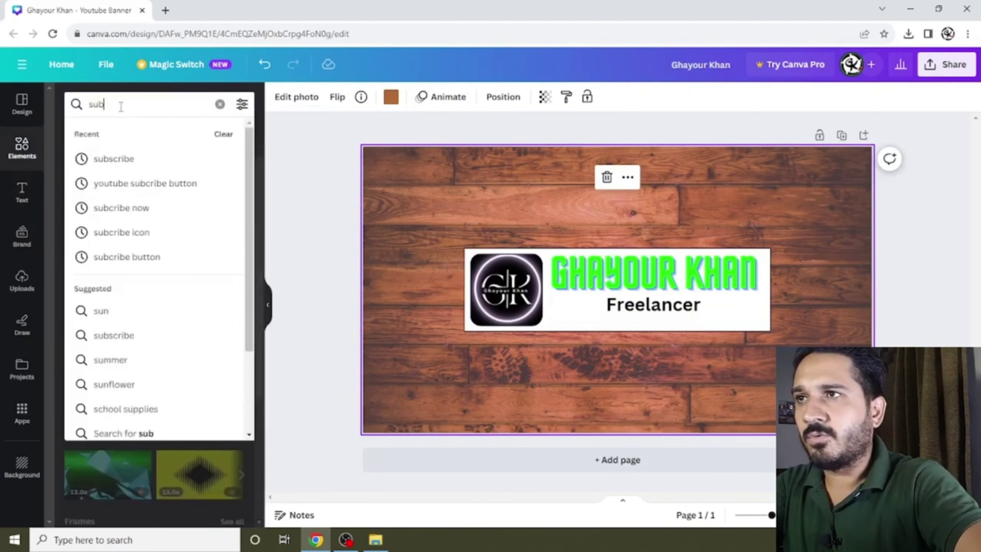
key("Down")
key("Down")
key("Up")
key("Return")
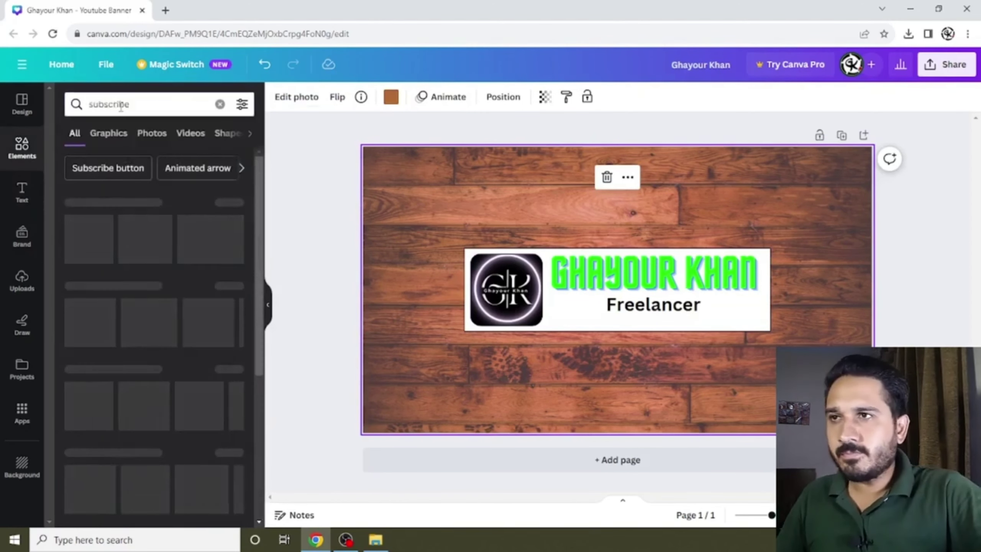
left_click(239, 240)
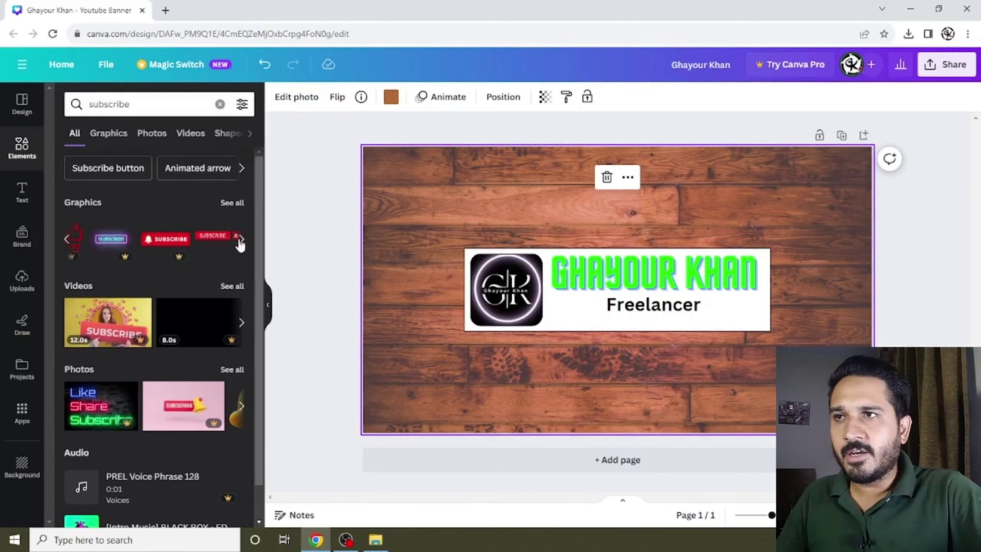
left_click(247, 245)
mouse_move(142, 238)
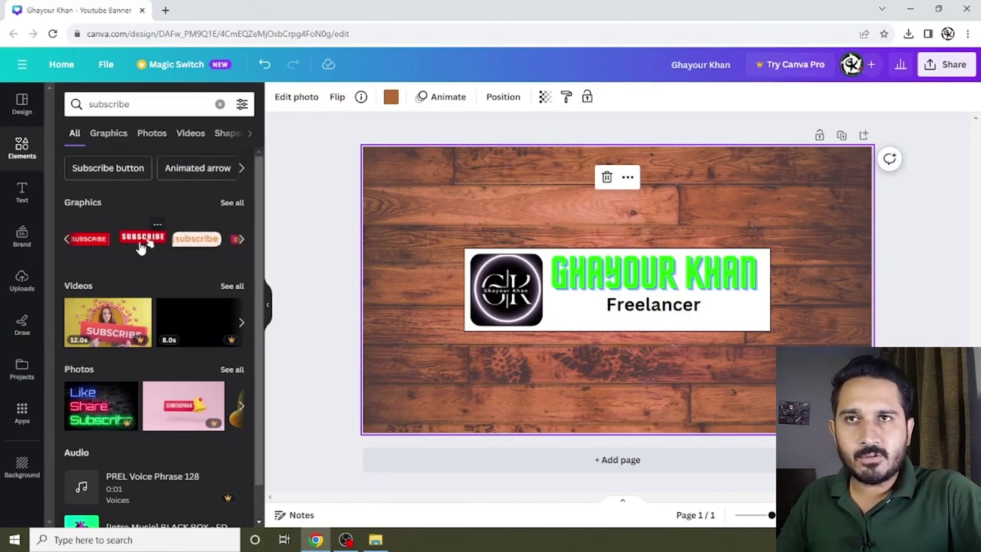
left_click(141, 245)
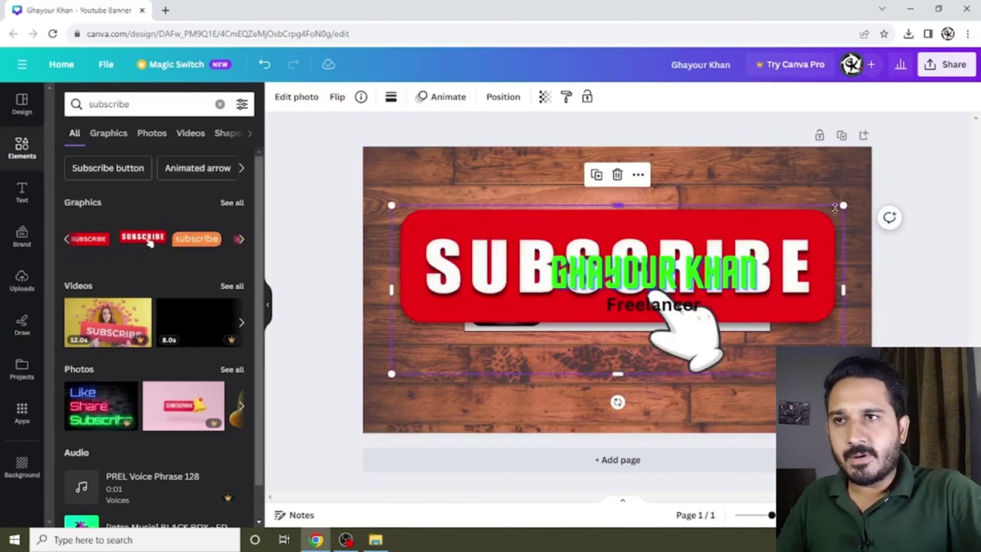
Shrink the SUBSCRIBE button and place it in the white box's lower-right corner.
mouse_move(840, 206)
left_mouse_down()
mouse_move(457, 346)
mouse_move(527, 347)
left_mouse_up()
left_click_drag(588, 336, 796, 305)
left_click(795, 305)
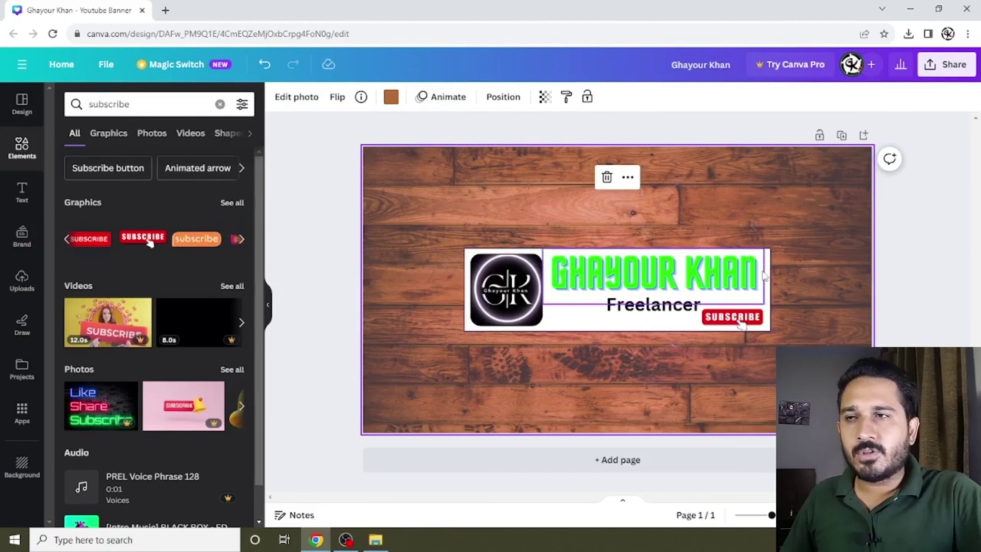
Search elements for 'youtube' and add a small red play icon right of the white box.
left_click(10, 136)
left_click(127, 106)
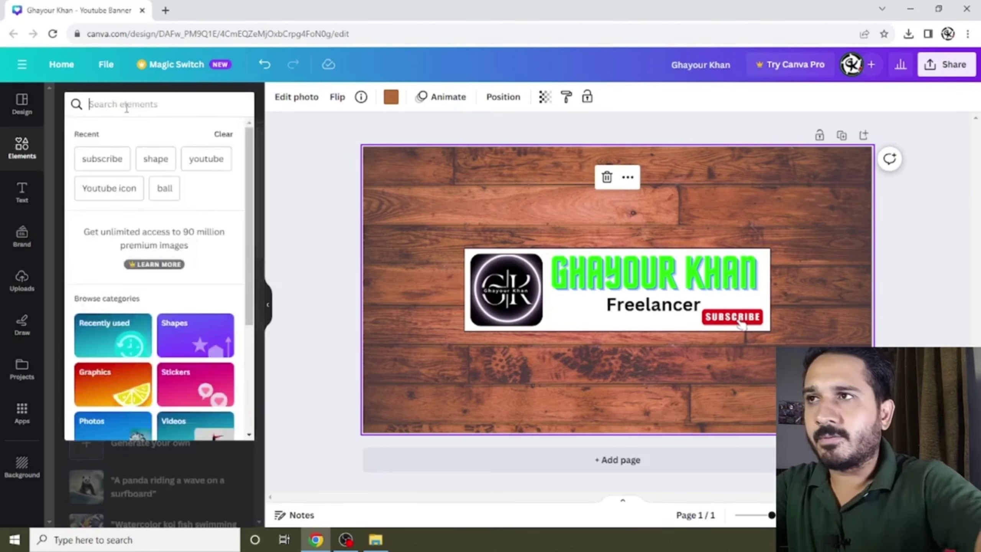
type("you")
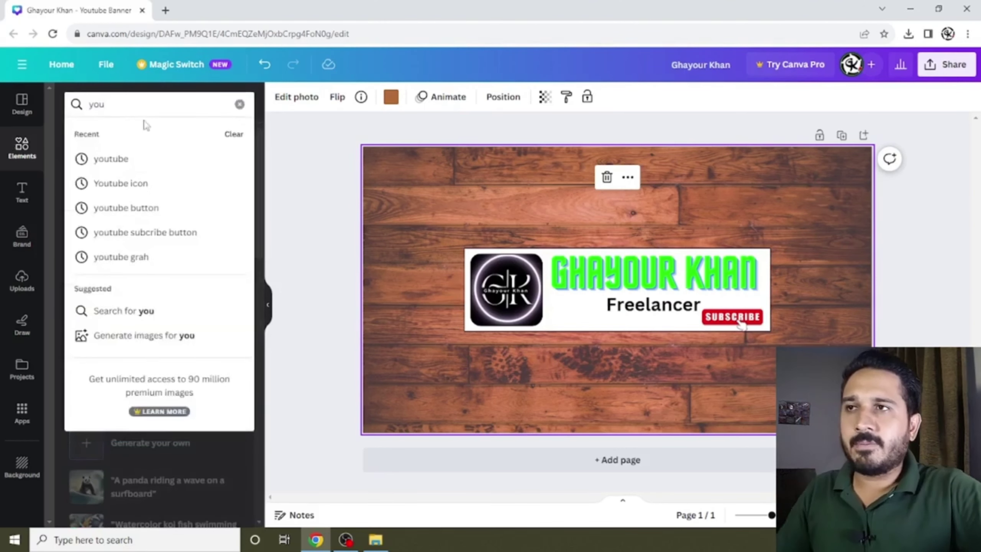
left_click(154, 161)
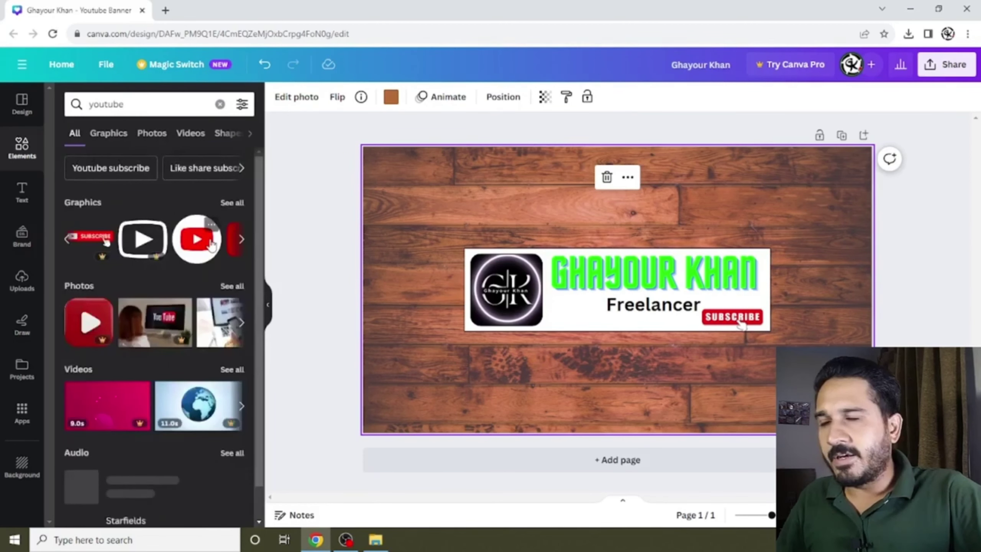
left_click(101, 240)
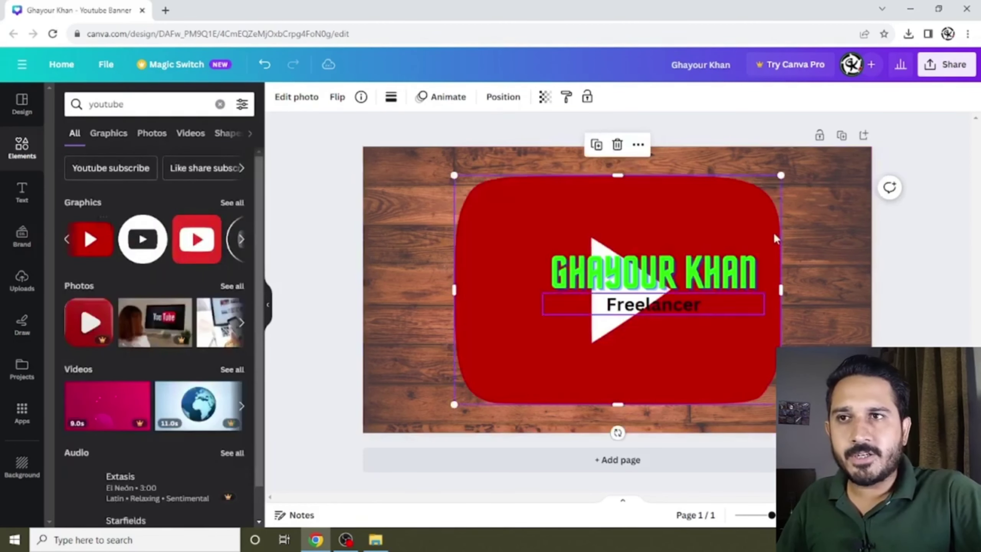
mouse_move(777, 175)
left_mouse_down()
mouse_move(486, 379)
mouse_move(743, 324)
mouse_move(802, 254)
left_mouse_up()
left_click(819, 321)
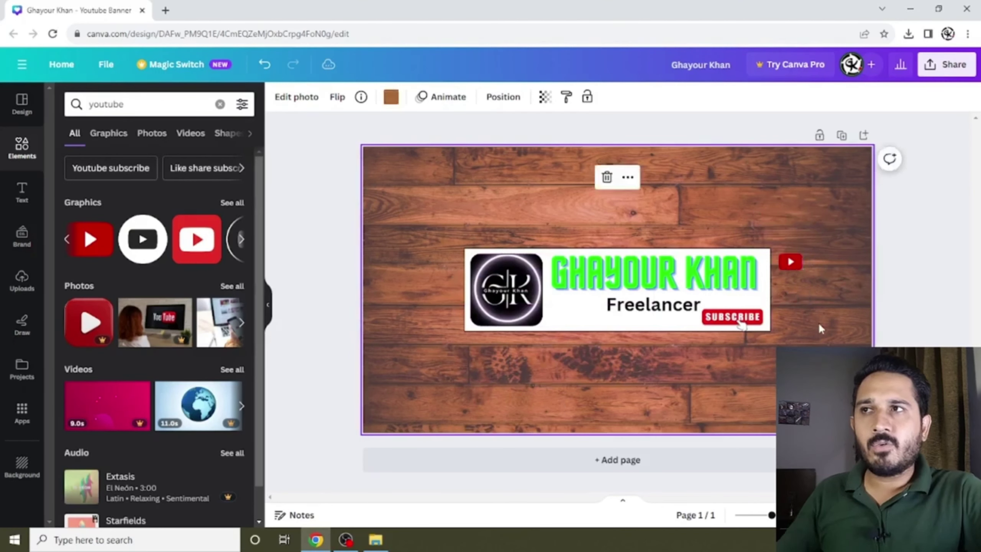
left_click(164, 104)
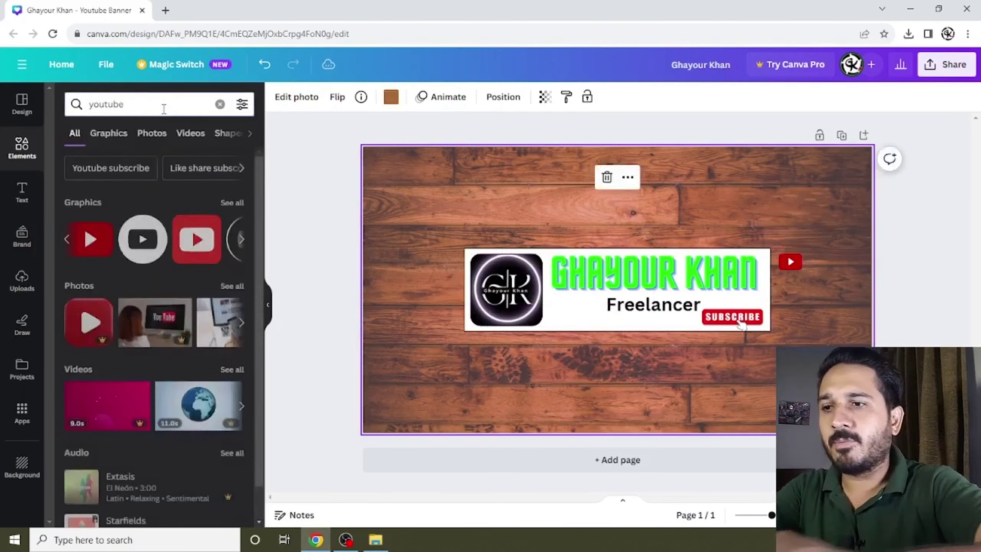
Add a small blue Facebook logo from a 'Facebook logo' search under the YouTube icon.
double_click(164, 106)
type("face")
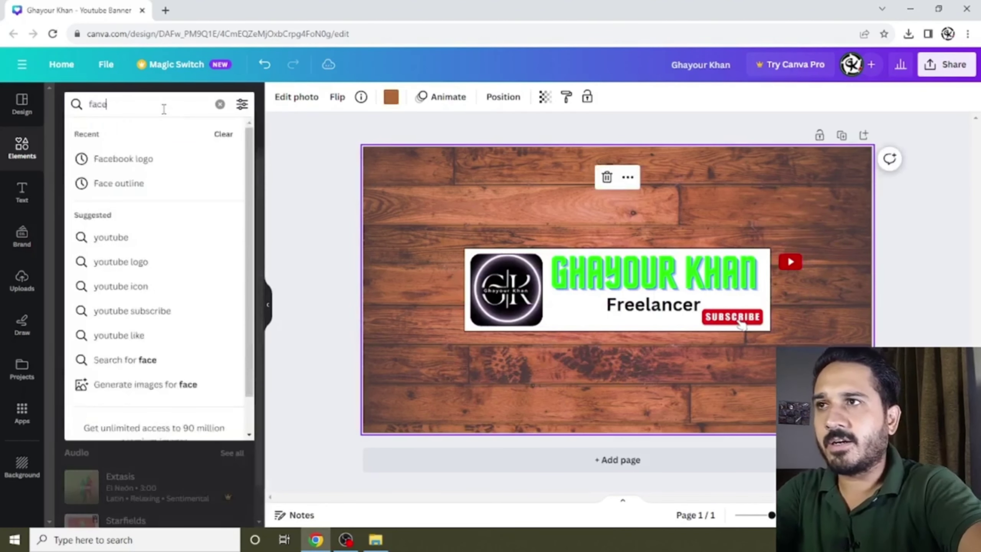
left_click(123, 158)
left_click(104, 250)
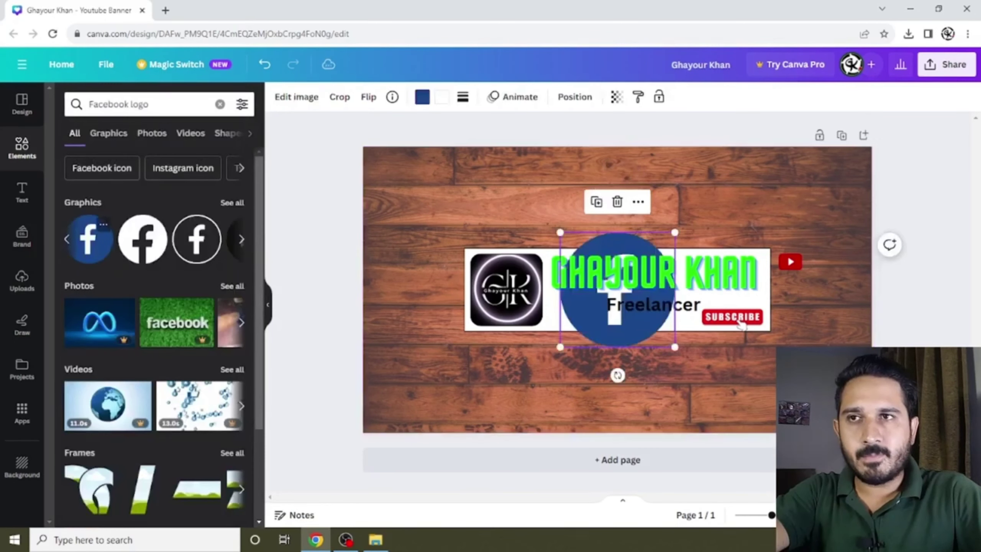
mouse_move(667, 237)
left_mouse_down()
mouse_move(587, 317)
mouse_move(802, 286)
mouse_move(797, 295)
mouse_move(799, 286)
left_mouse_up()
left_click(829, 278)
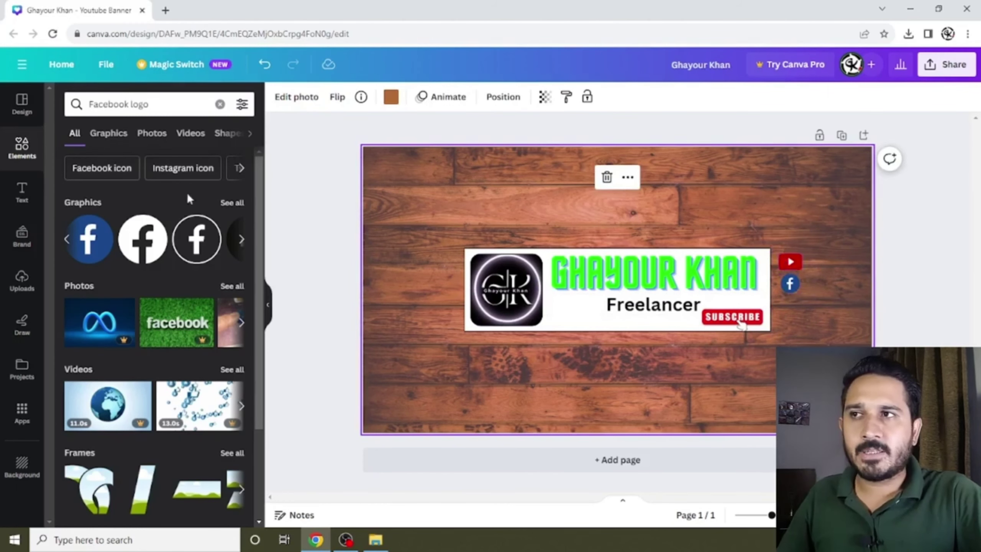
Add a subheading text box containing the channel's social handle and shrink it.
left_click(12, 188)
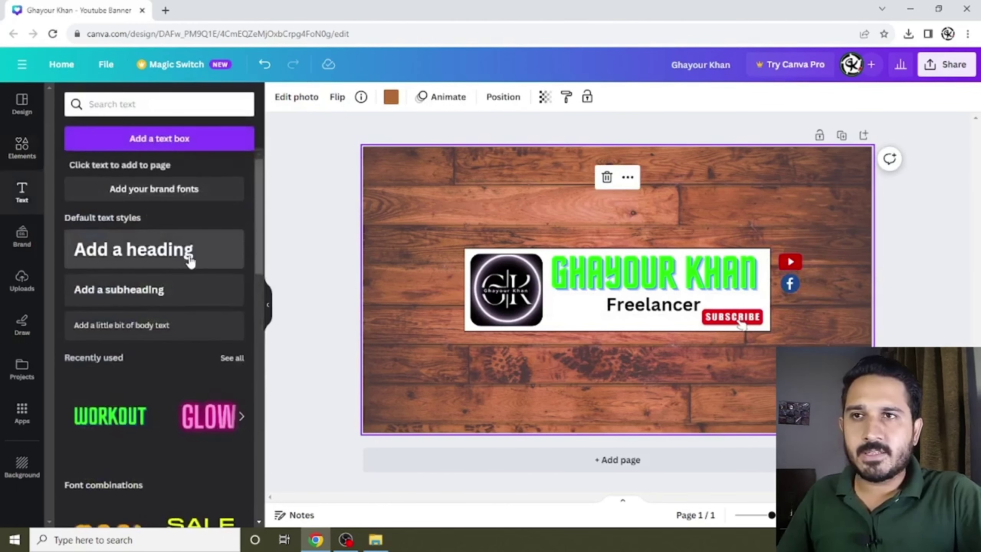
left_click(157, 290)
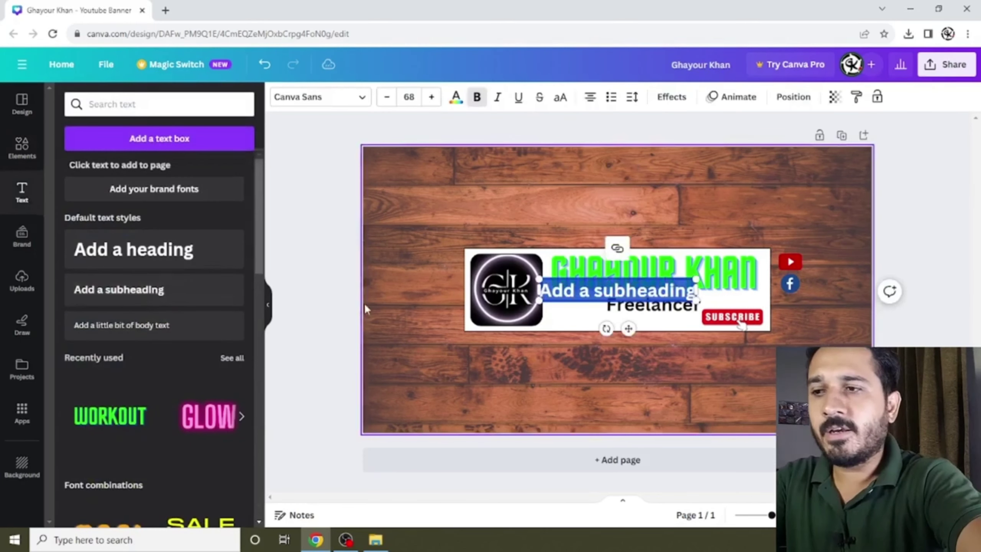
type("Ghay")
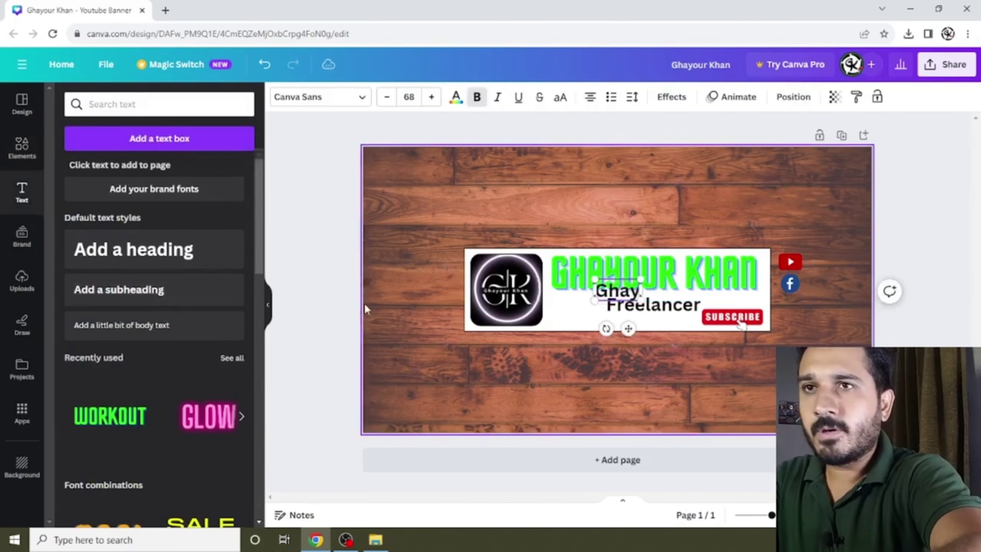
type("ourkhan")
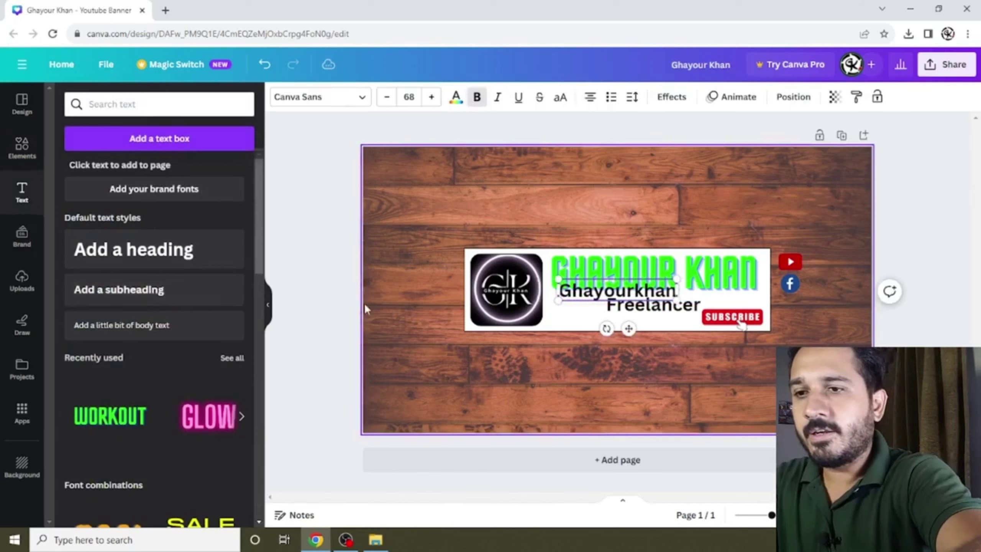
type(" gk")
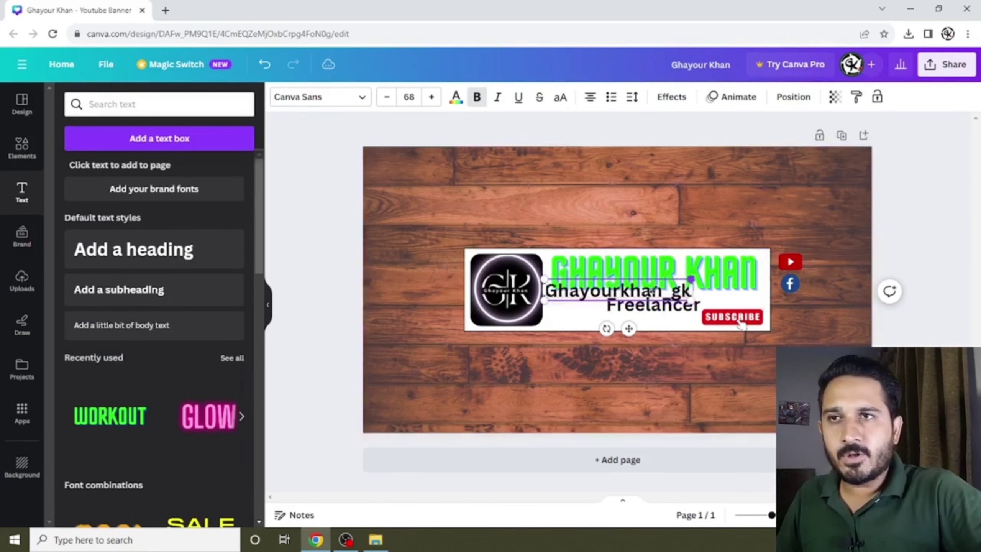
left_click_drag(691, 279, 584, 301)
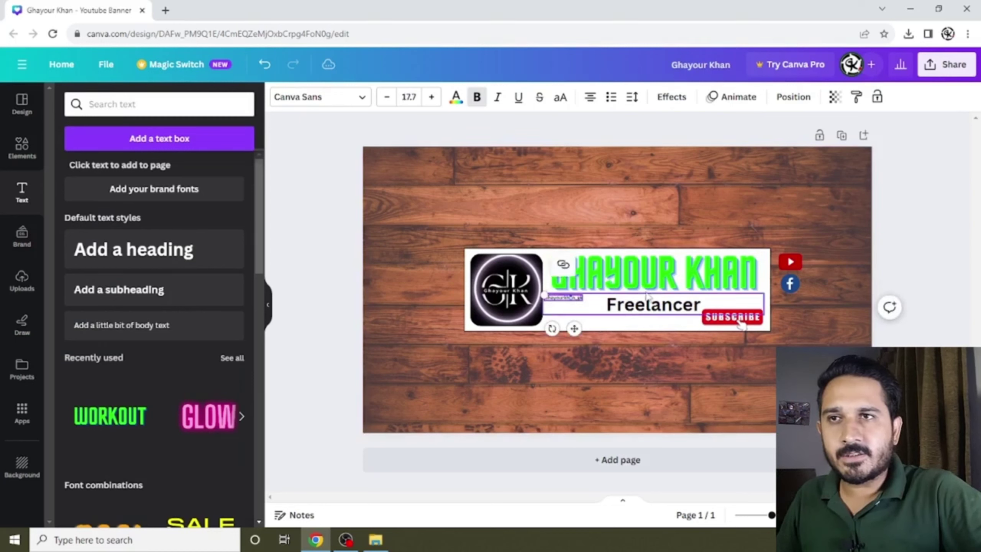
left_click(571, 303)
Move the handle text beside the YouTube icon and set its font size to 24.7.
left_click(571, 300)
left_click_drag(571, 302, 807, 271)
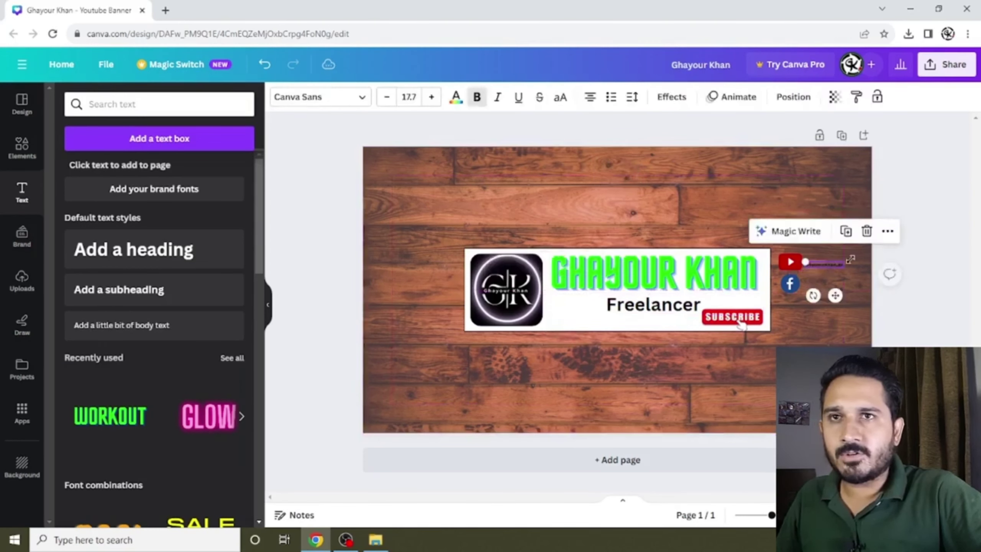
left_click(434, 97)
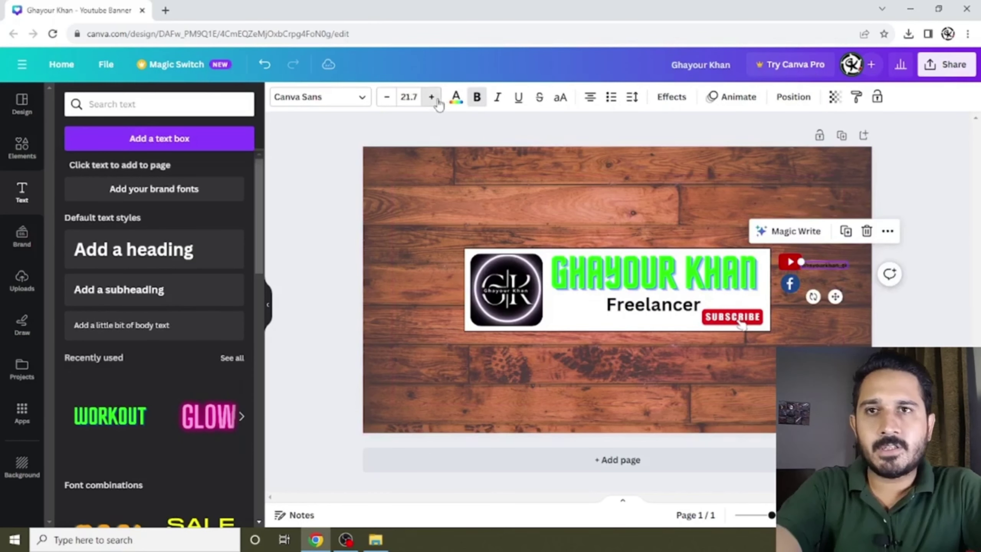
left_click(647, 373)
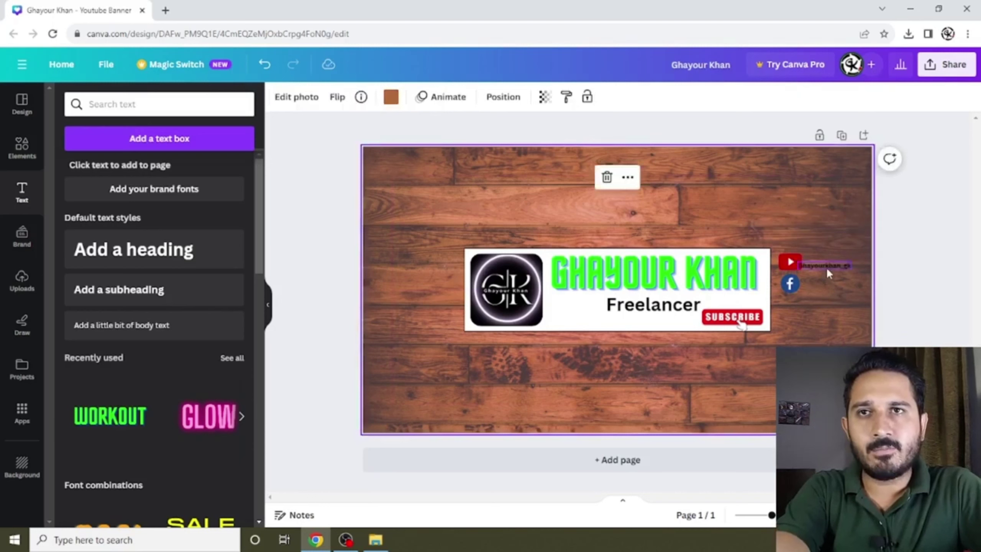
left_click(826, 267)
Change the handle text colour to white.
left_click(831, 262)
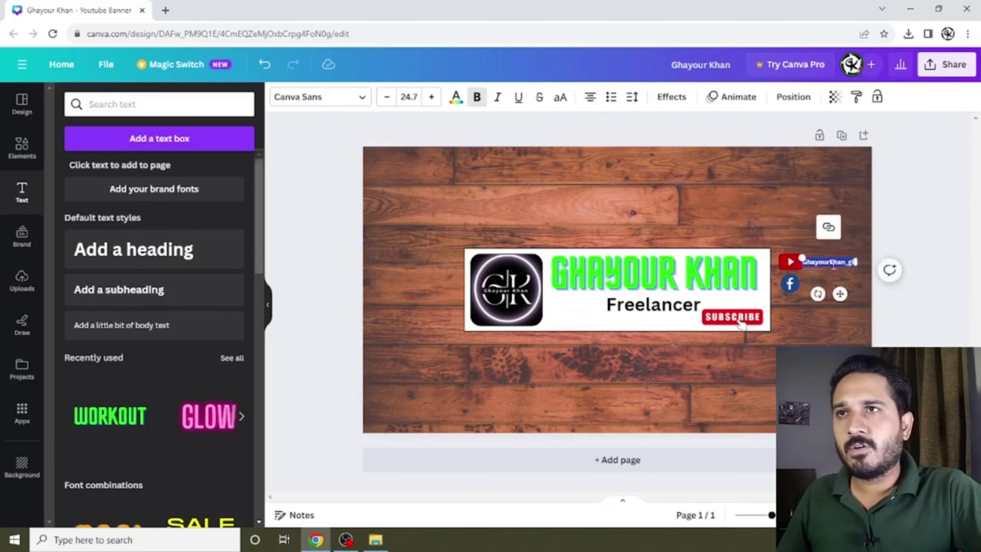
left_click(462, 99)
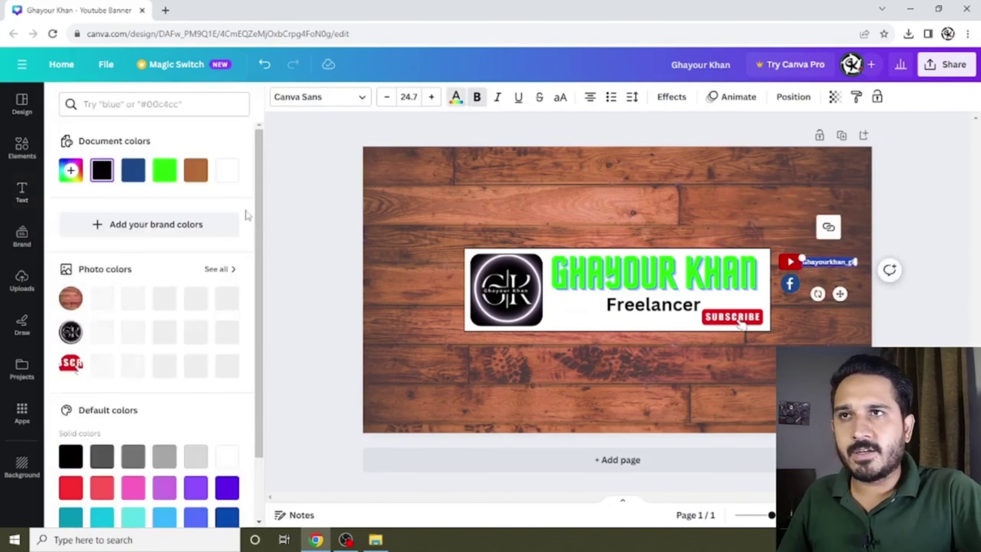
left_click(787, 333)
left_click(842, 261)
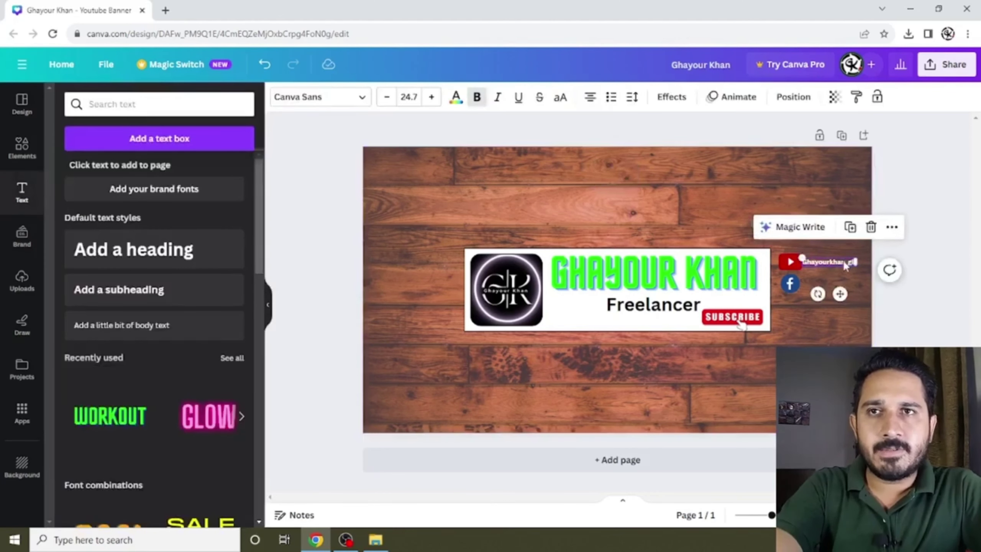
left_click(843, 269)
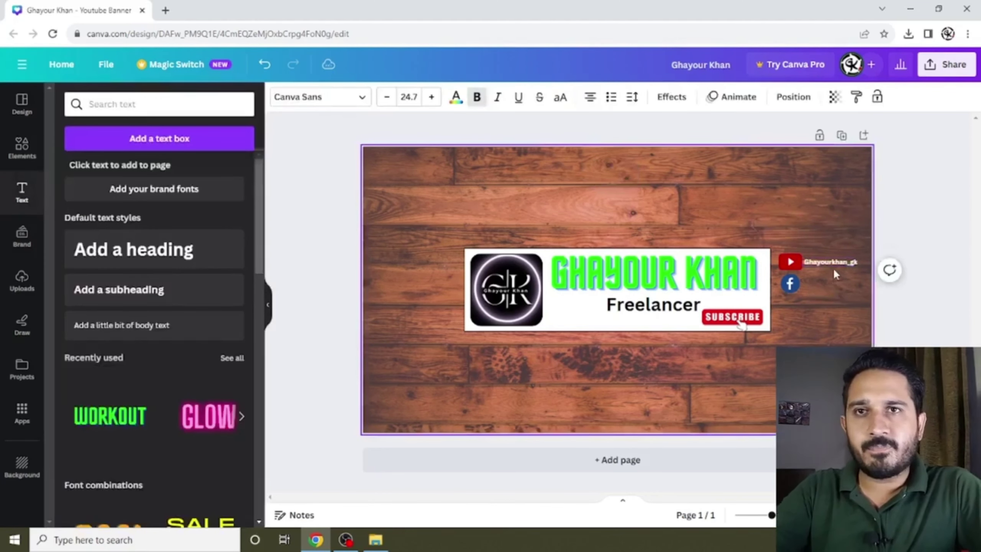
left_click(836, 263)
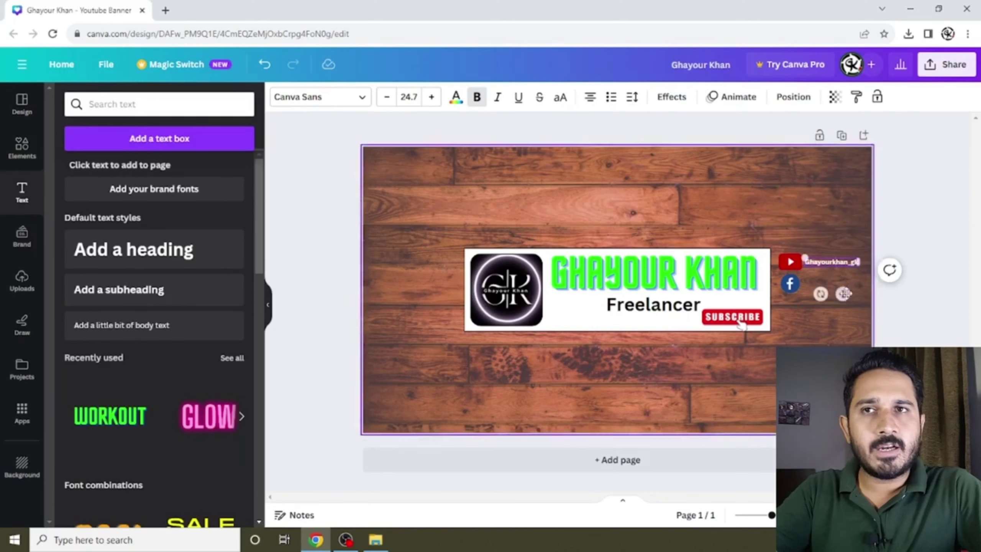
left_click(825, 325)
left_click(835, 261)
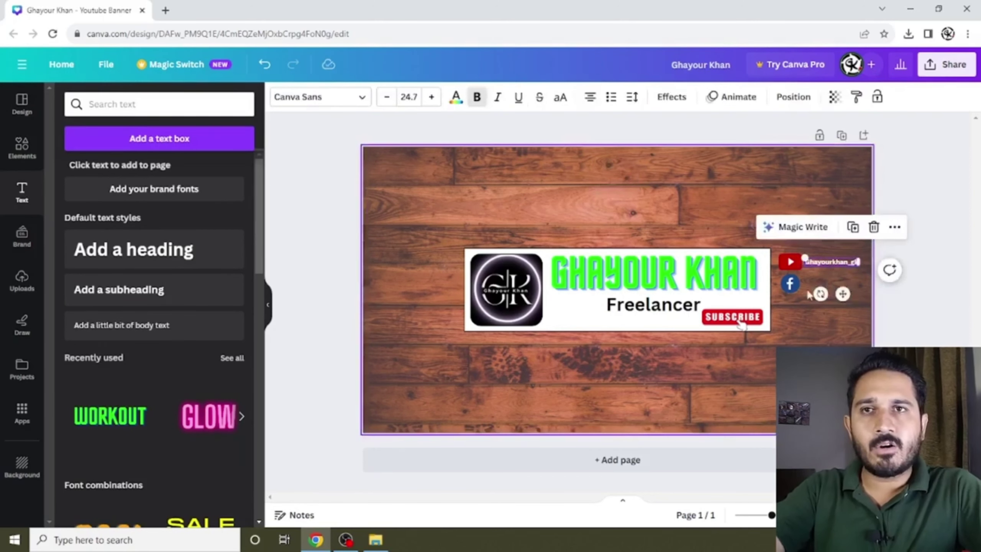
Place a copy of the white handle text beside the Facebook icon.
left_click(816, 280)
left_click_drag(816, 279, 829, 282)
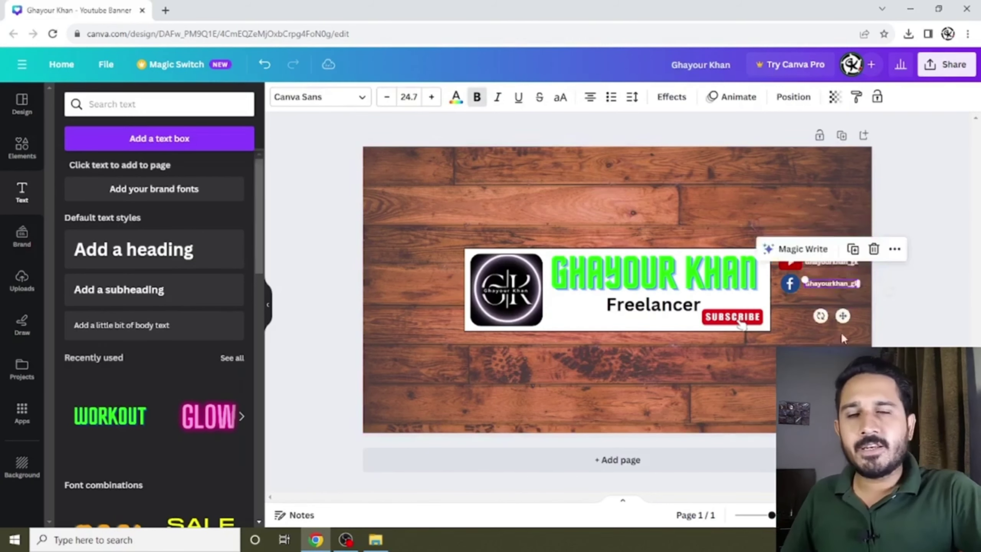
left_click(814, 321)
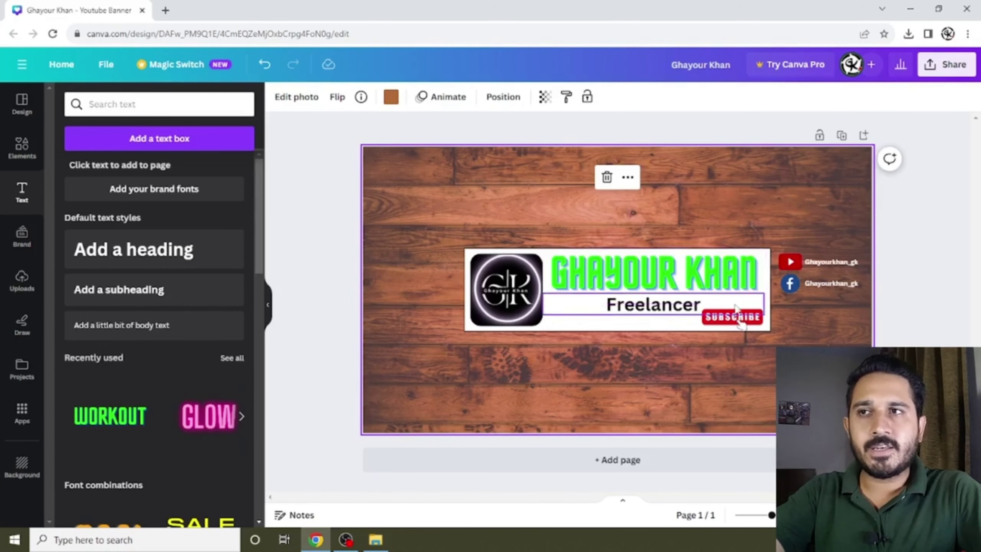
scroll(728, 303, "up", 2)
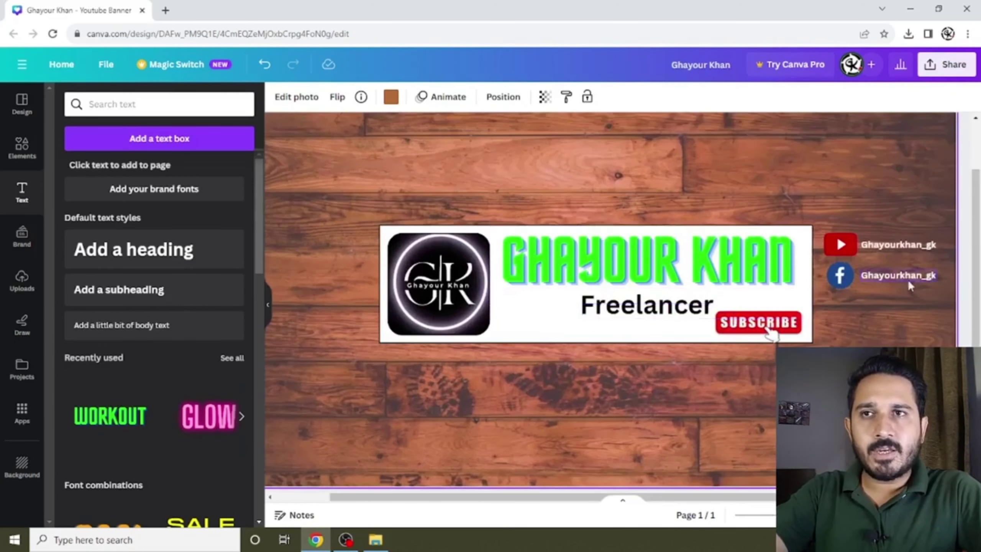
scroll(857, 261, "down", 3)
scroll(857, 262, "up", 1)
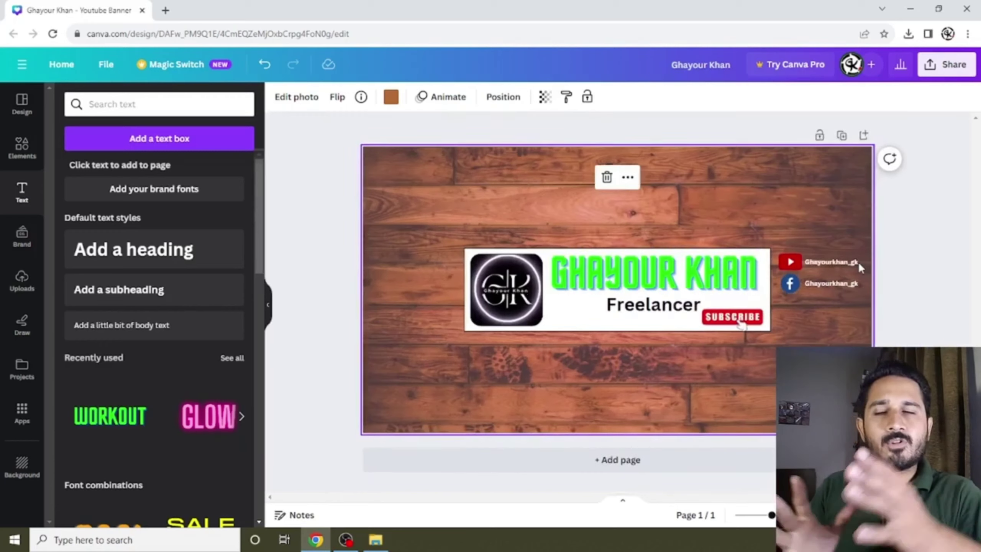